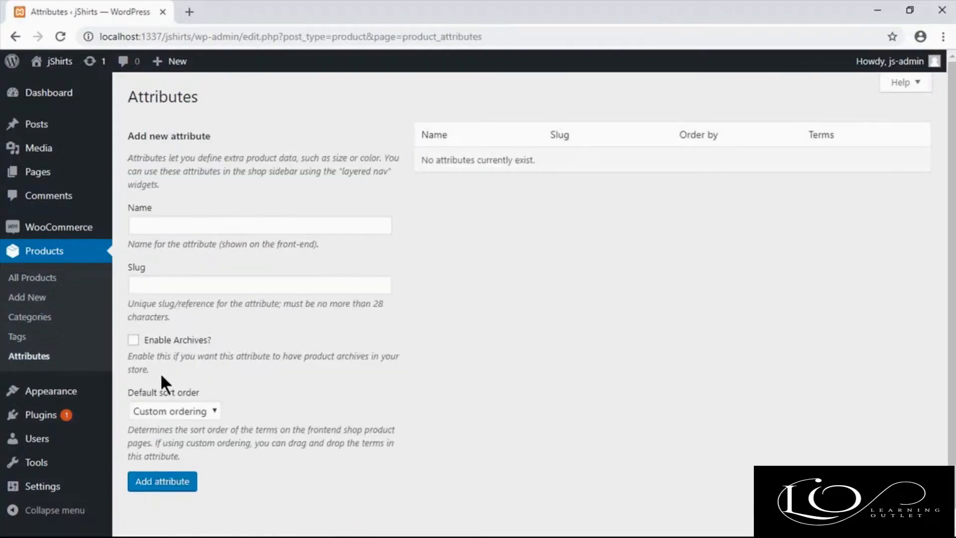
Step: Open the product categories page and add a category named Formals
{"action": "left_click", "coordinate": [39, 283]}
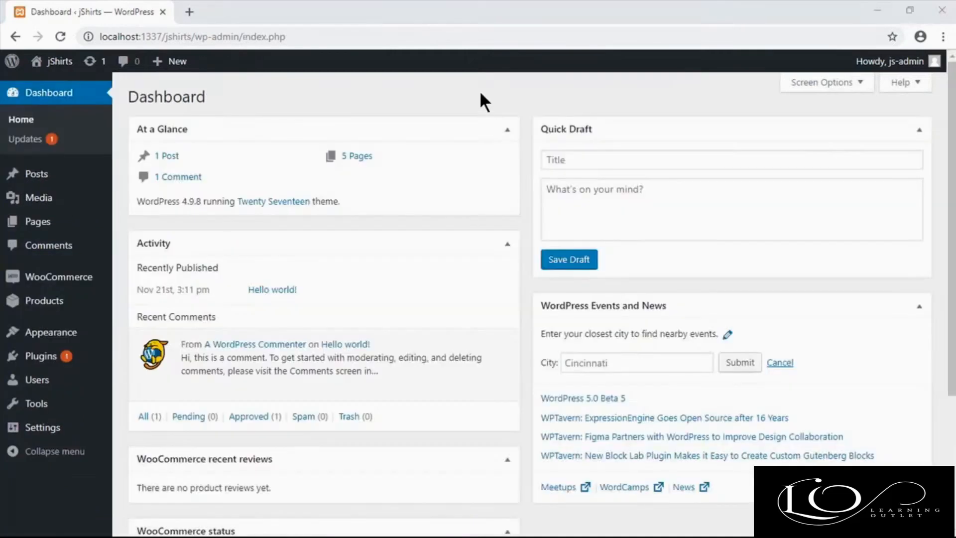
{"action": "mouse_move", "coordinate": [62, 305]}
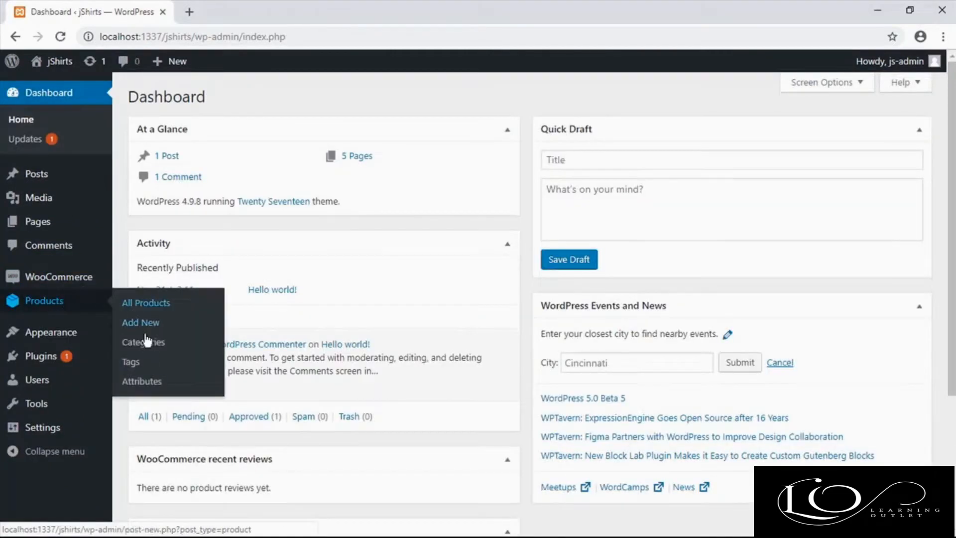
{"action": "left_click", "coordinate": [143, 342]}
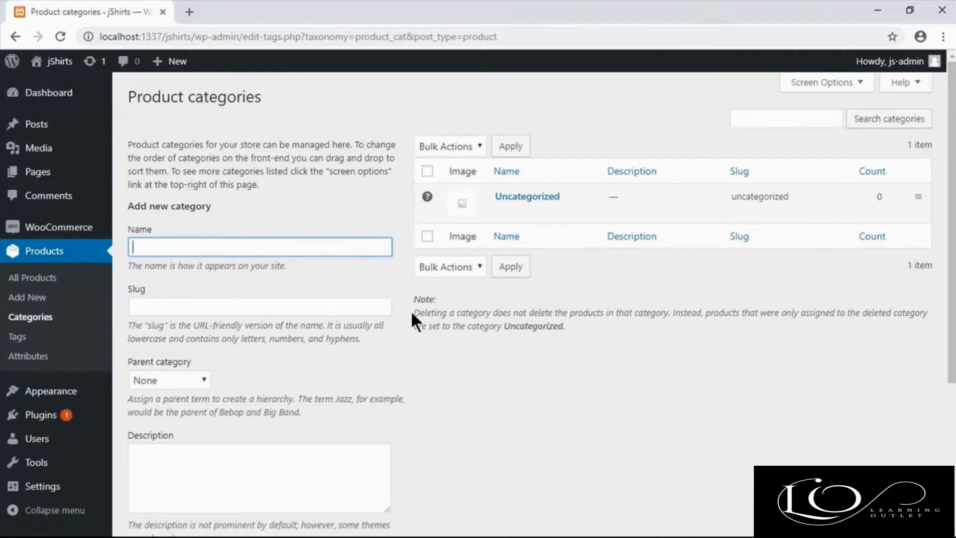
{"action": "type", "text": "Formals"}
{"action": "left_click", "coordinate": [358, 306]}
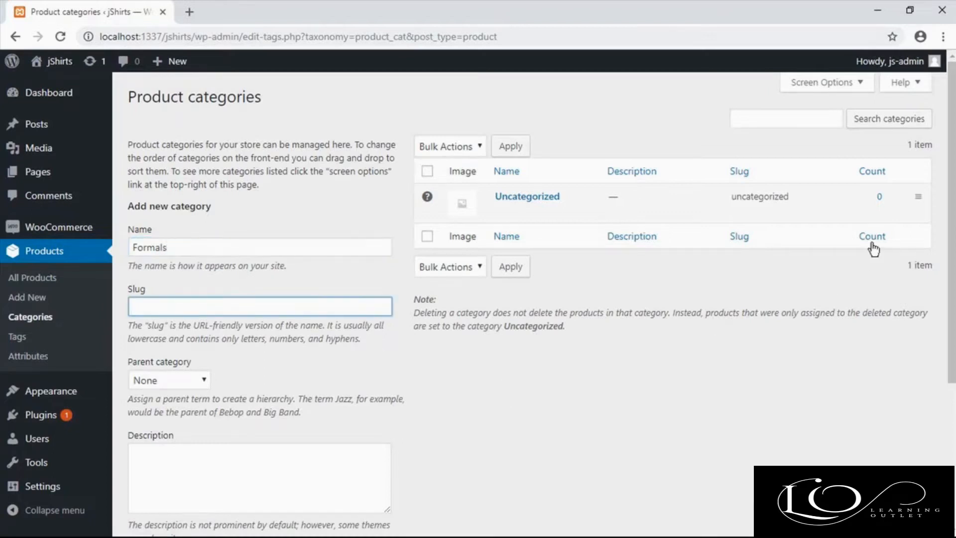
{"action": "scroll", "coordinate": [478, 299], "scroll_direction": "down", "scroll_amount": 5}
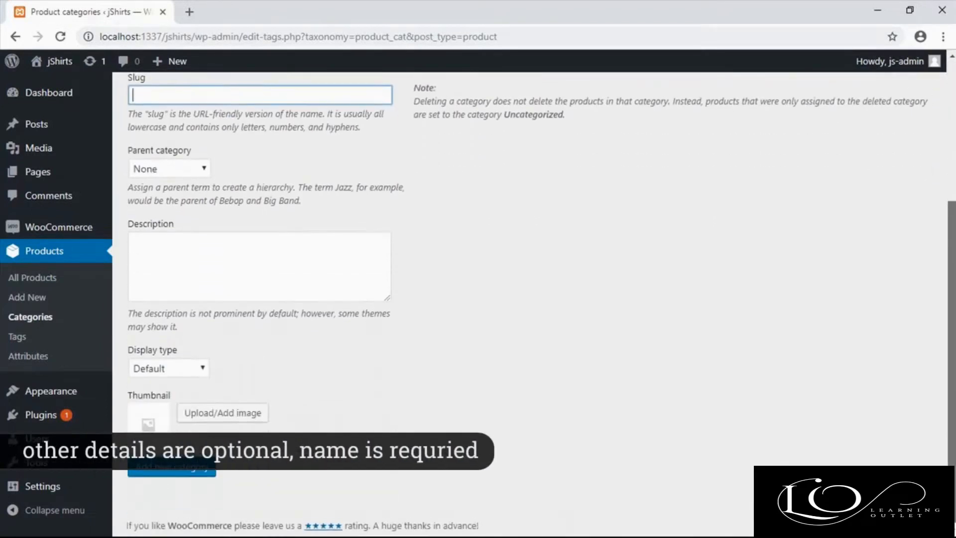
{"action": "left_click", "coordinate": [173, 364]}
{"action": "left_click", "coordinate": [375, 370]}
{"action": "left_click", "coordinate": [170, 465]}
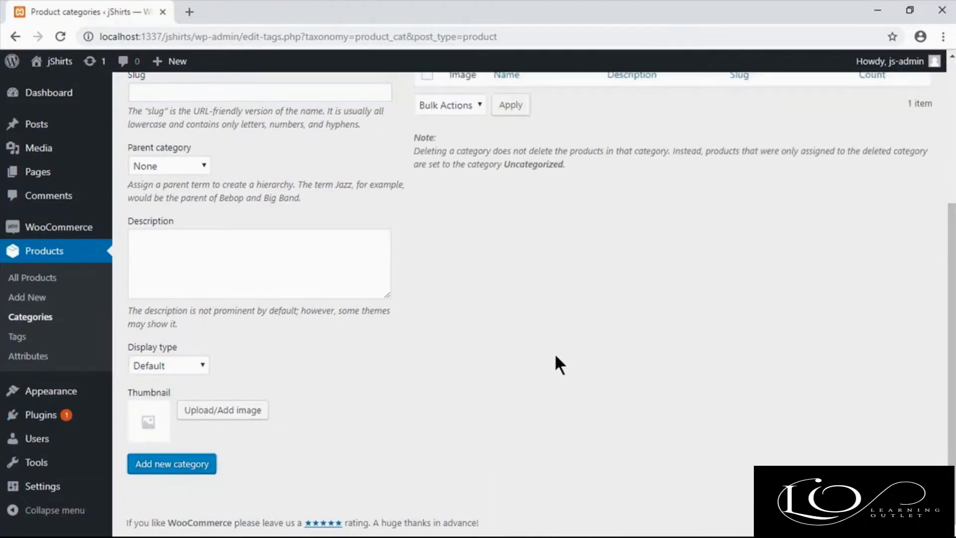
Step: Add another product category named Semi Formals, leaving the optional details at their defaults
{"action": "left_click_drag", "start_coordinate": [948, 301], "coordinate": [948, 195]}
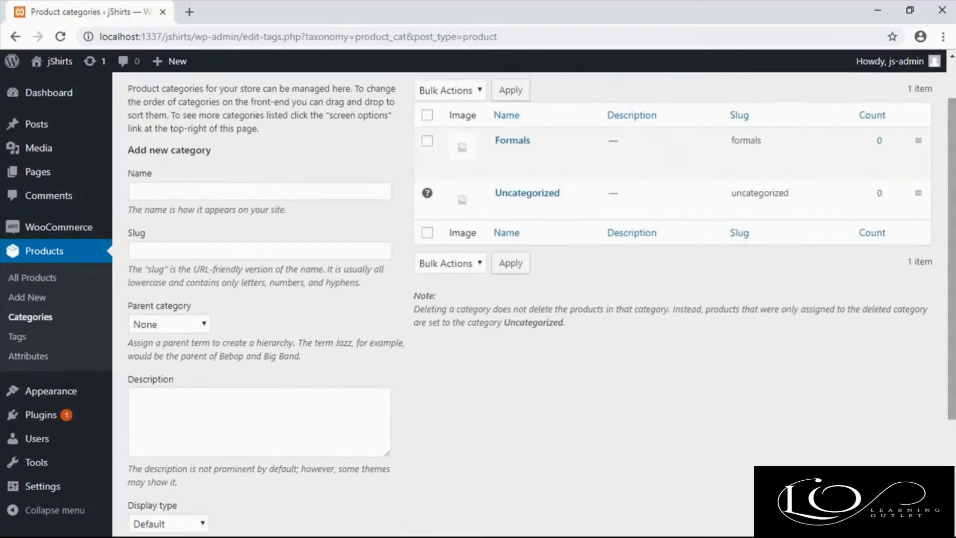
{"action": "left_click", "coordinate": [298, 190]}
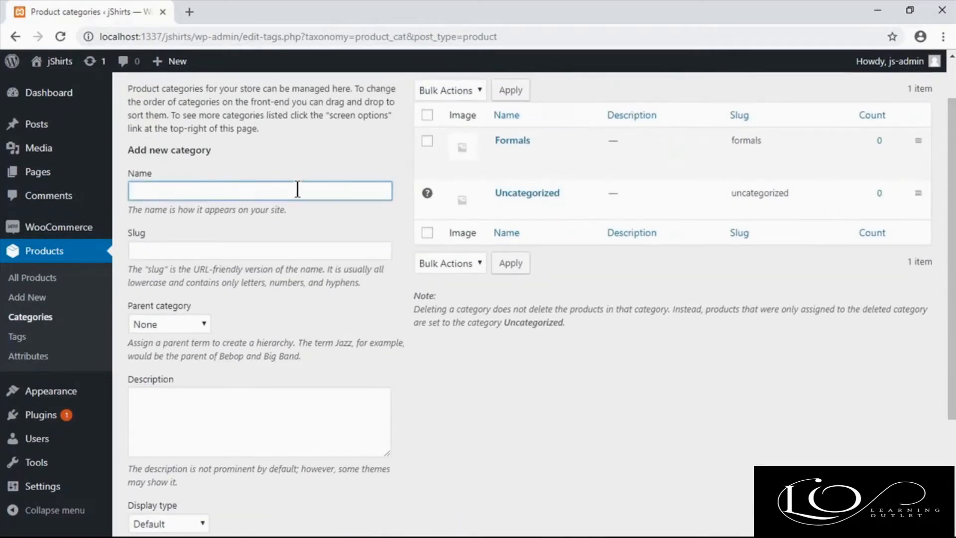
{"action": "scroll", "coordinate": [297, 189], "scroll_direction": "down", "scroll_amount": 3}
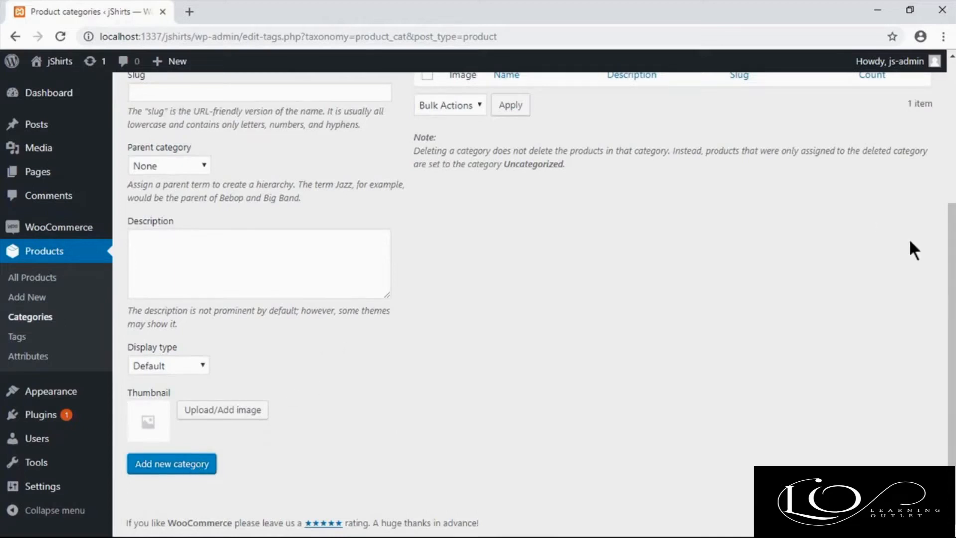
Step: Add a product category named Sports Collection with no parent category
{"action": "scroll", "coordinate": [869, 219], "scroll_direction": "up", "scroll_amount": 3}
{"action": "left_click", "coordinate": [325, 246]}
{"action": "type", "text": "Sports Collection"}
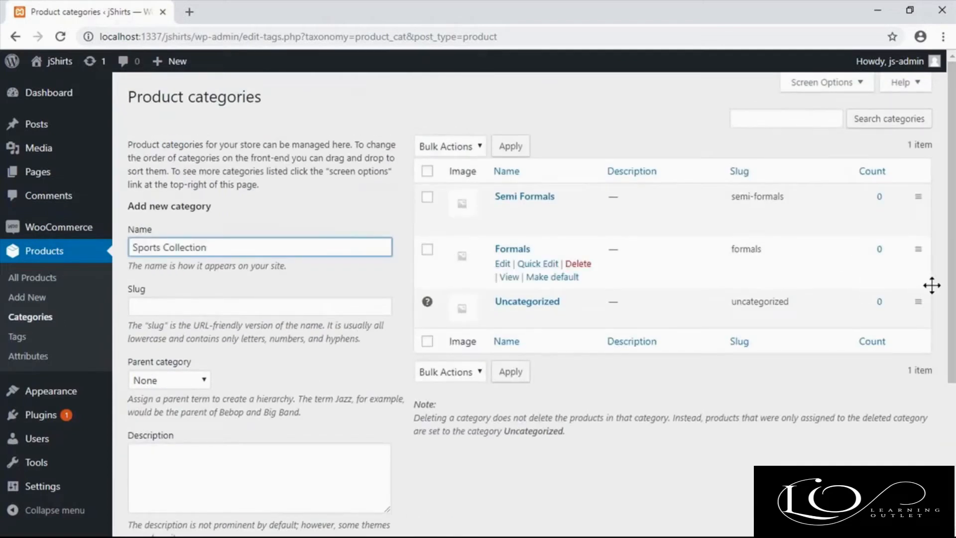
{"action": "scroll", "coordinate": [922, 286], "scroll_direction": "down", "scroll_amount": 4}
{"action": "left_click", "coordinate": [195, 473]}
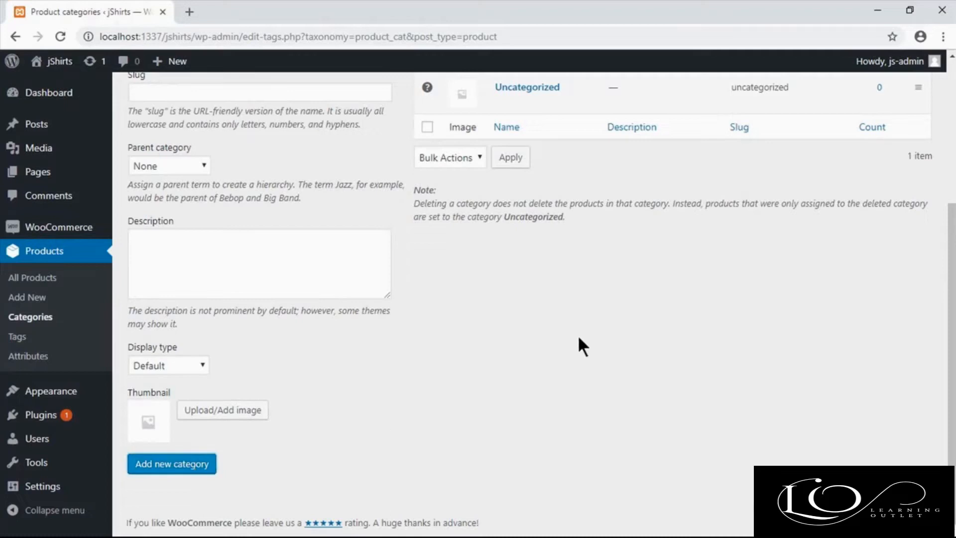
Step: Add a product category named Printed Collection with no parent category
{"action": "scroll", "coordinate": [942, 118], "scroll_direction": "up", "scroll_amount": 4}
{"action": "left_click", "coordinate": [345, 248]}
{"action": "type", "text": "Printed Collection"}
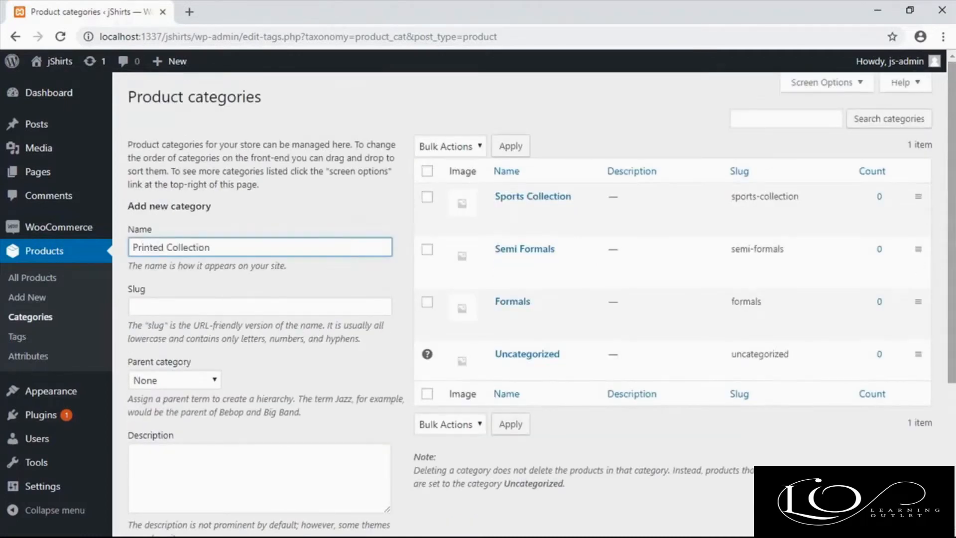
{"action": "scroll", "coordinate": [932, 267], "scroll_direction": "down", "scroll_amount": 2}
{"action": "scroll", "coordinate": [528, 304], "scroll_direction": "down", "scroll_amount": 2}
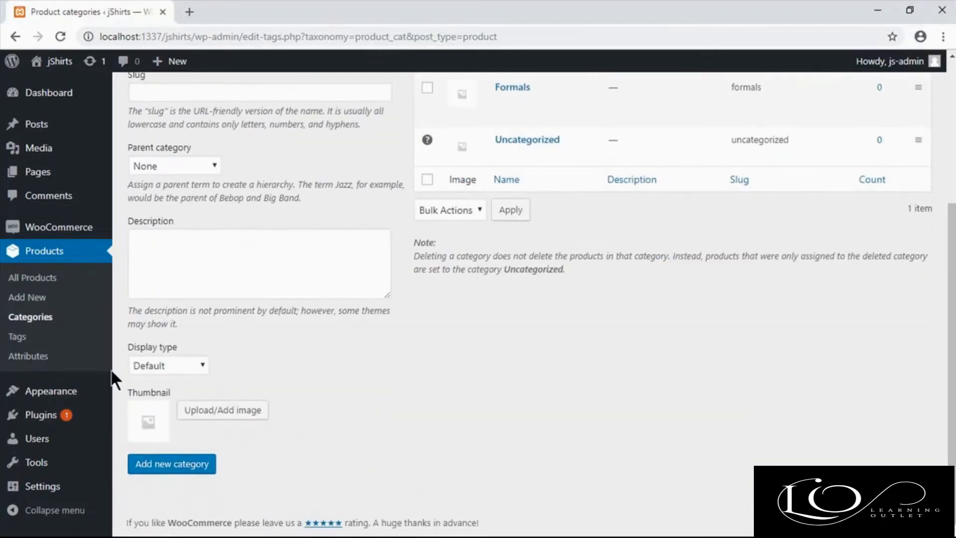
{"action": "left_click", "coordinate": [166, 468]}
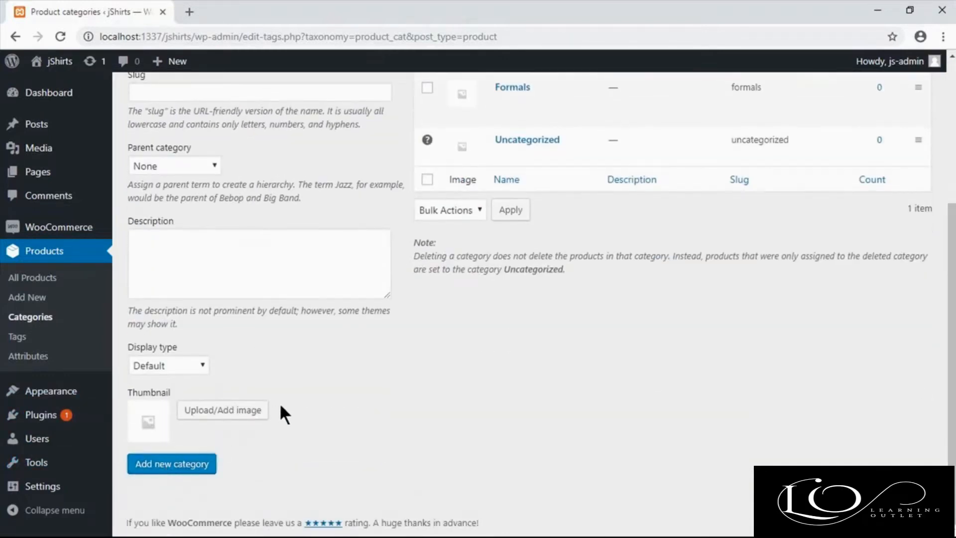
{"action": "left_click_drag", "start_coordinate": [950, 359], "coordinate": [950, 196]}
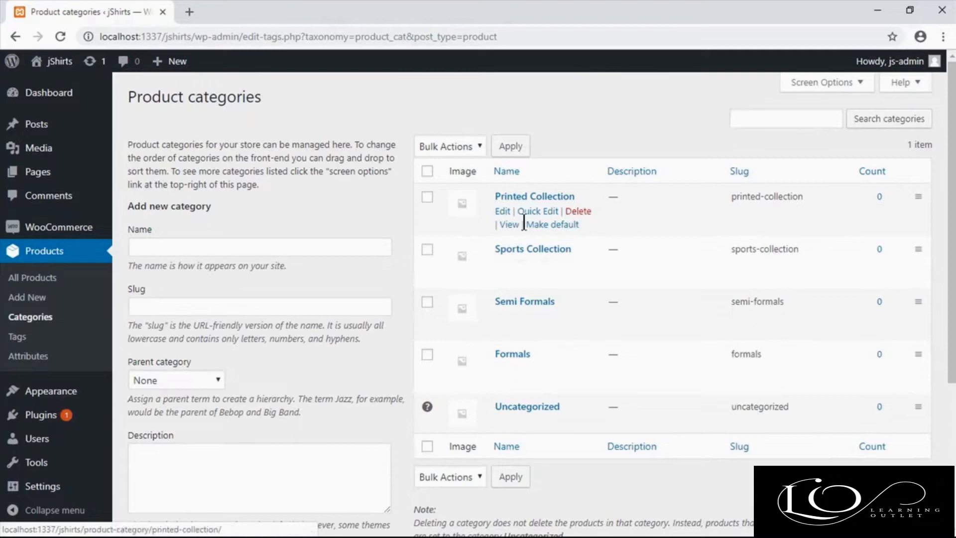
{"action": "left_click", "coordinate": [535, 211]}
{"action": "left_click", "coordinate": [451, 269]}
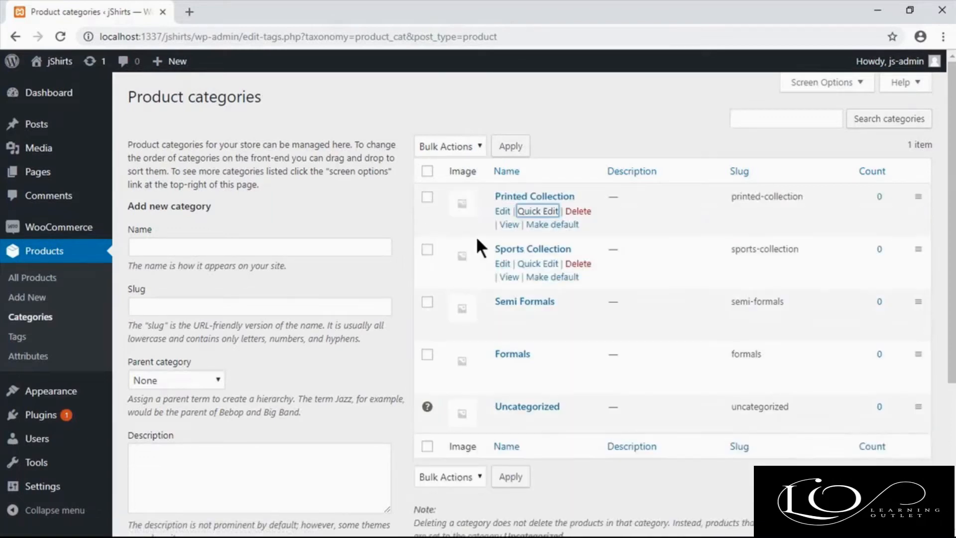
{"action": "left_click", "coordinate": [585, 212]}
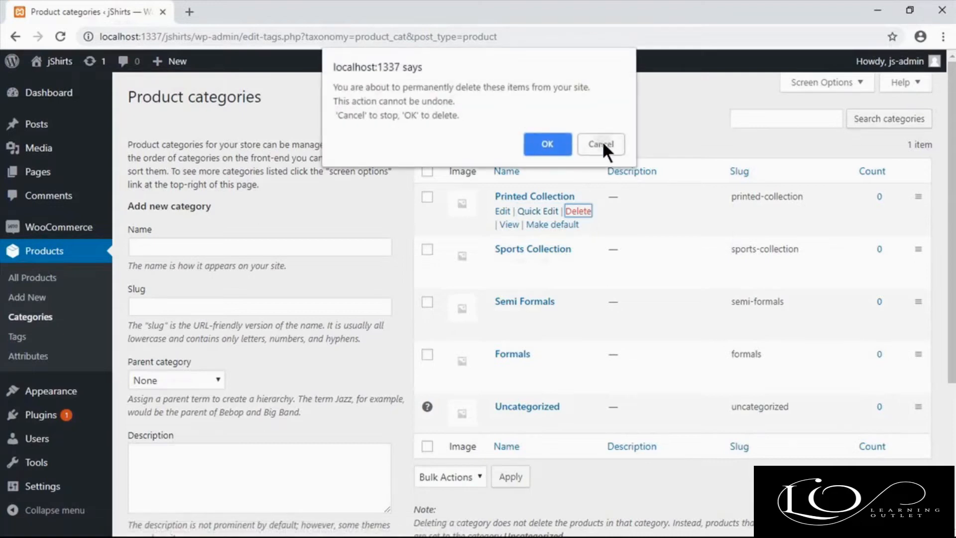
{"action": "left_click", "coordinate": [601, 145]}
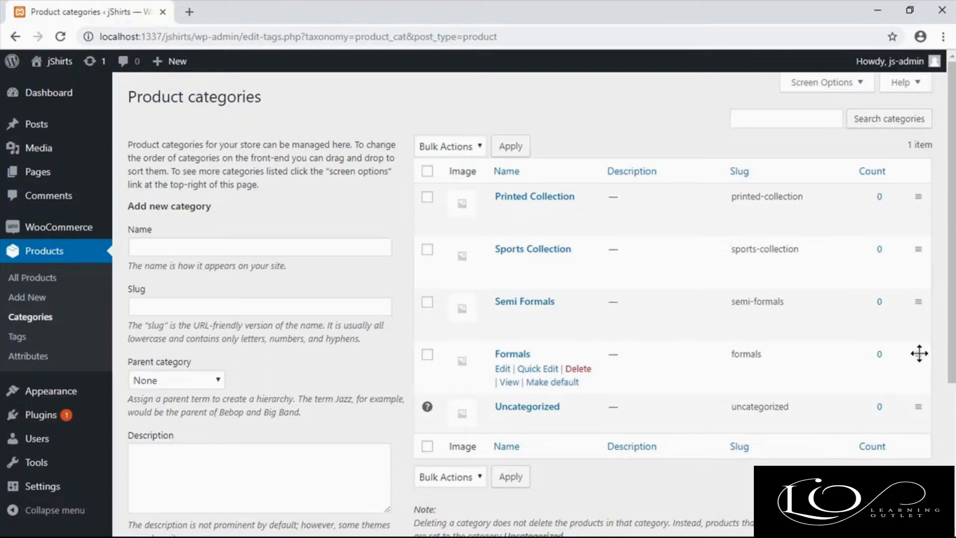
Step: Reorder the product categories so that Formals comes first, above Printed Collection
{"action": "left_click_drag", "start_coordinate": [919, 354], "coordinate": [920, 179]}
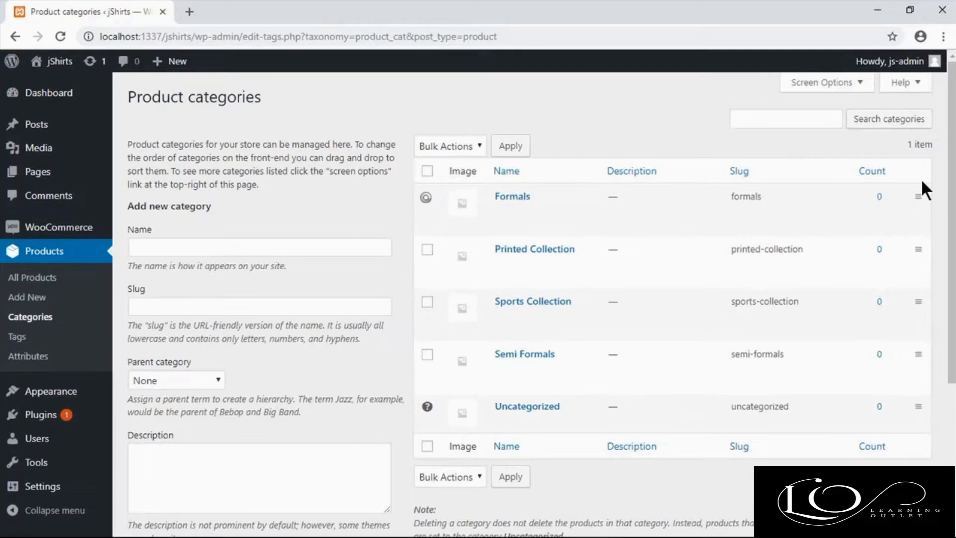
Step: Open the product tags page and add two tags named Sports and Printed
{"action": "left_click", "coordinate": [22, 339]}
{"action": "left_click", "coordinate": [303, 189]}
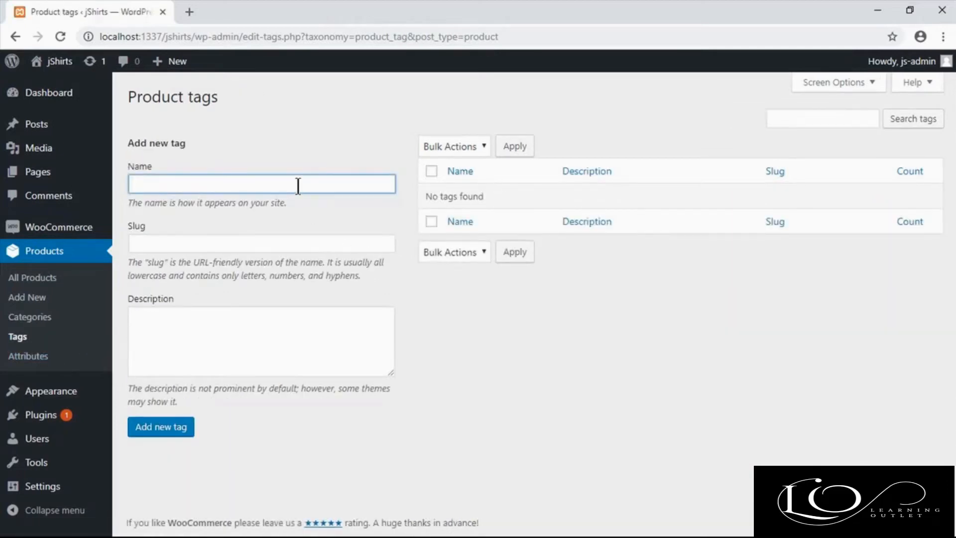
{"action": "type", "text": "Sports"}
{"action": "left_click", "coordinate": [182, 429]}
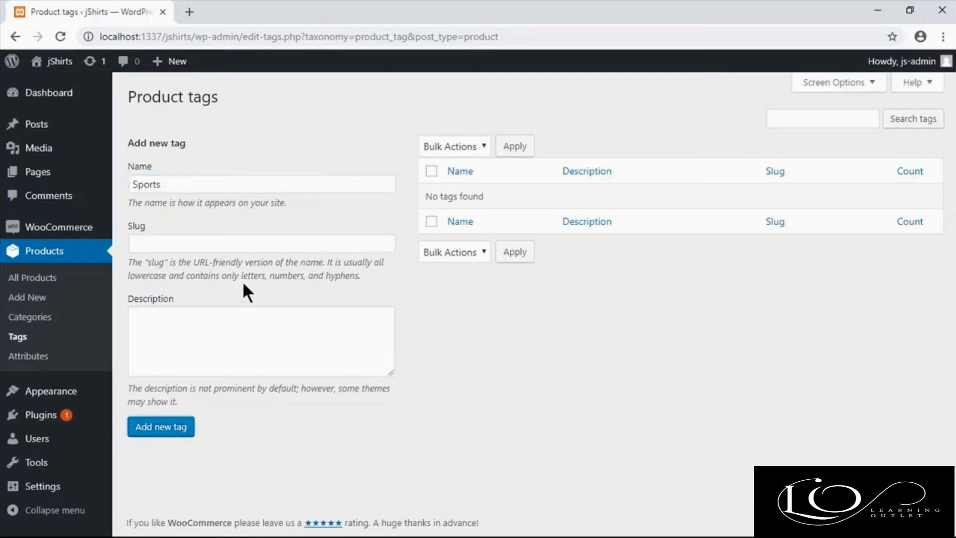
{"action": "left_click", "coordinate": [177, 183]}
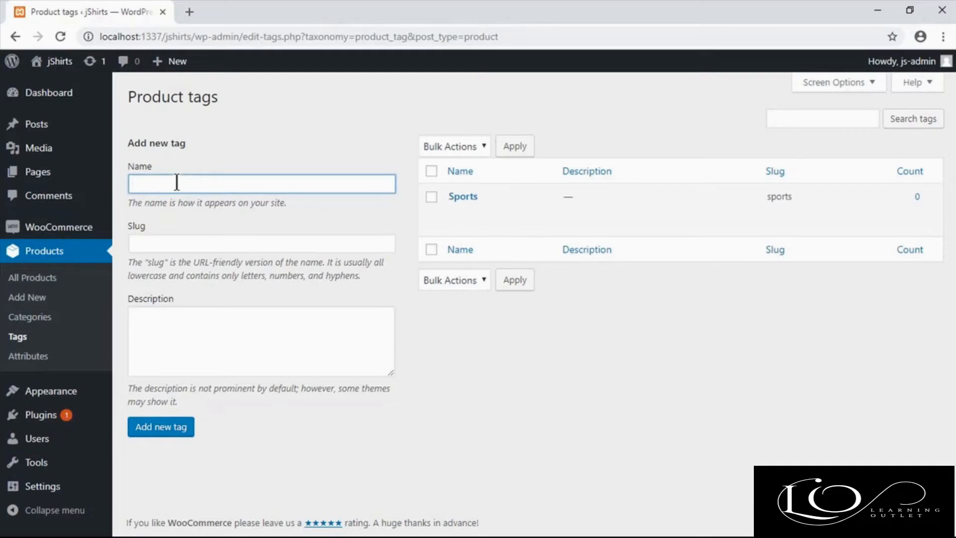
{"action": "type", "text": "Printed"}
{"action": "left_click", "coordinate": [160, 427]}
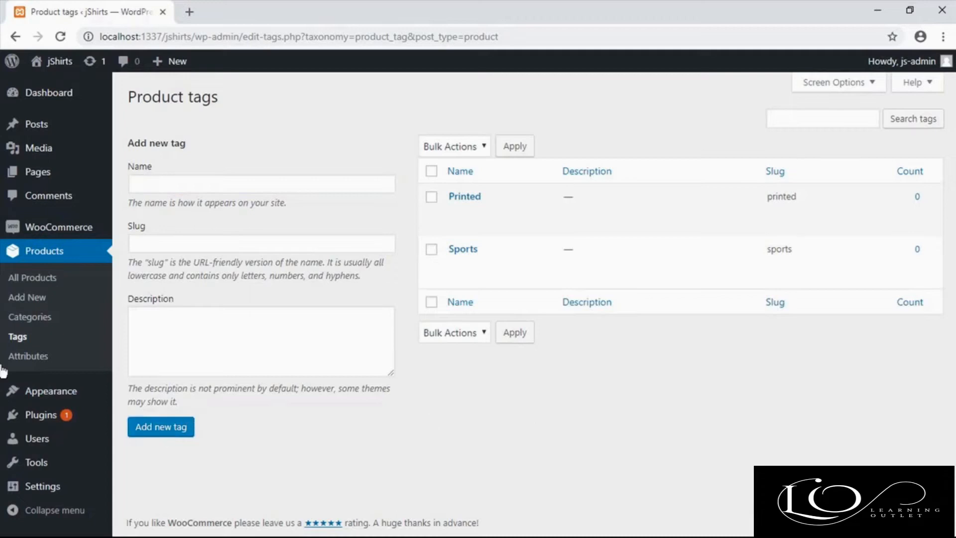
Step: Open the product attributes page and add two attributes named Color and Size, both with custom ordering
{"action": "left_click", "coordinate": [34, 362]}
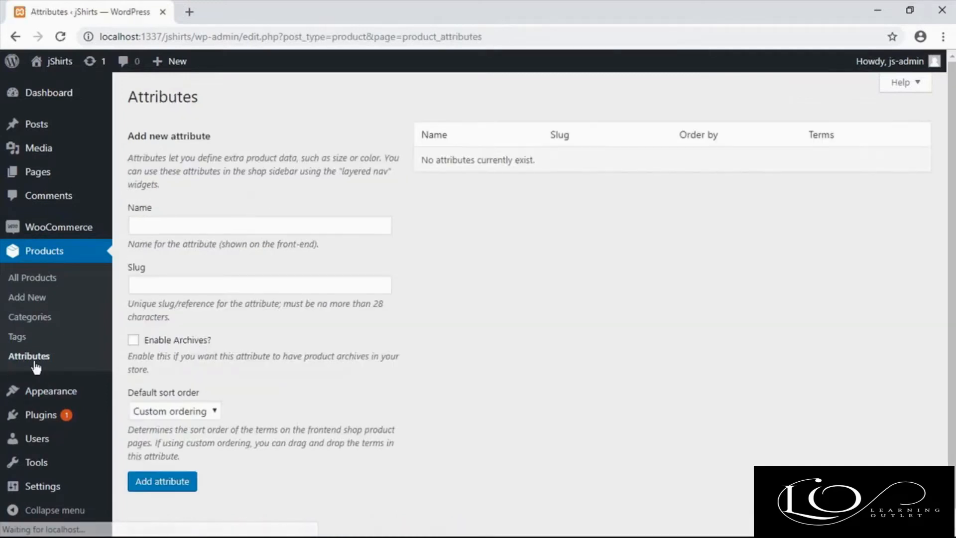
{"action": "left_click", "coordinate": [197, 227]}
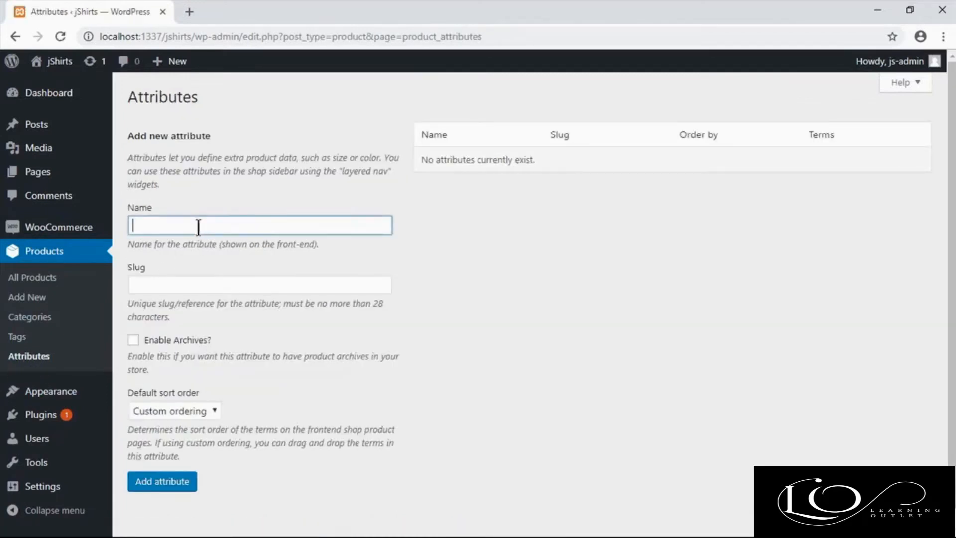
{"action": "type", "text": "Color"}
{"action": "left_click", "coordinate": [164, 482]}
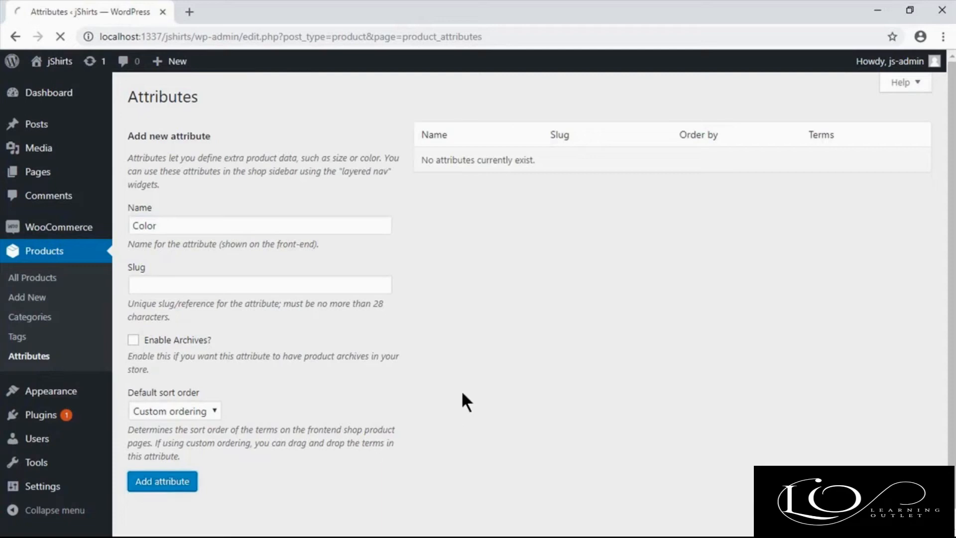
{"action": "left_click", "coordinate": [223, 225]}
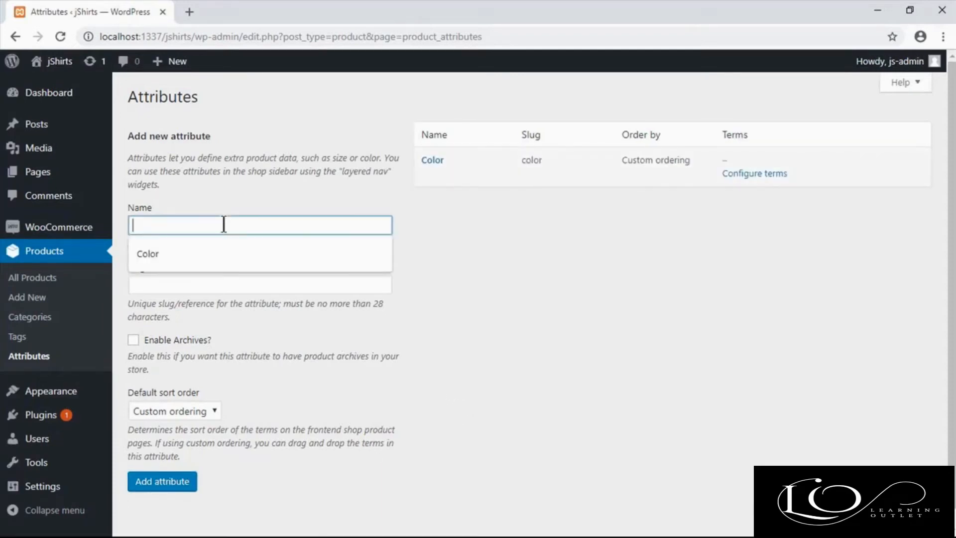
{"action": "type", "text": "Size"}
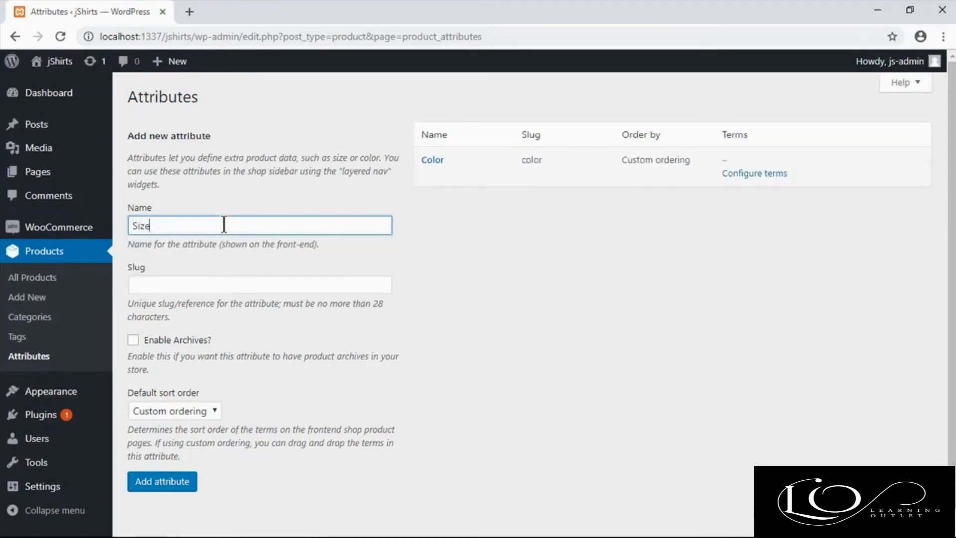
{"action": "left_click", "coordinate": [164, 481]}
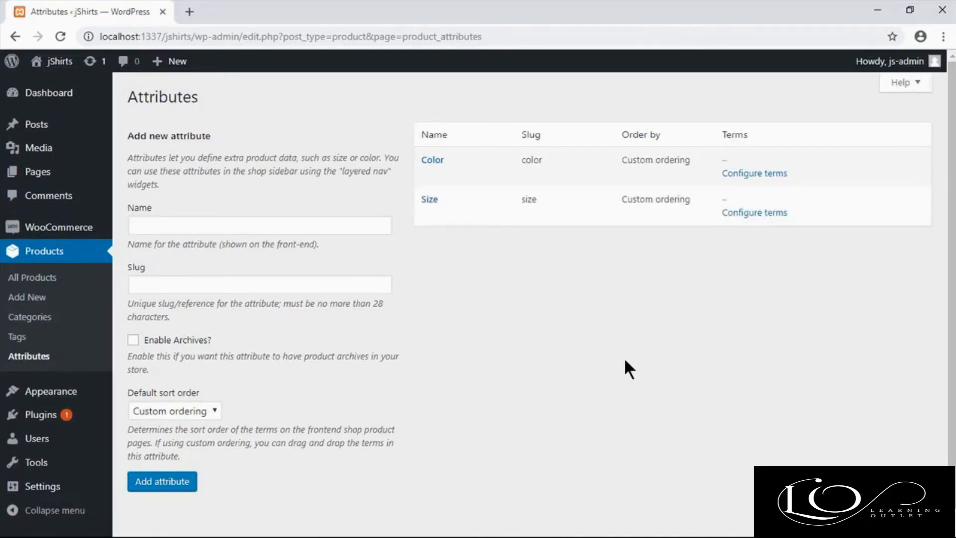
Step: Configure the terms of the Color attribute by adding Blue, Green and Black
{"action": "left_click", "coordinate": [751, 174]}
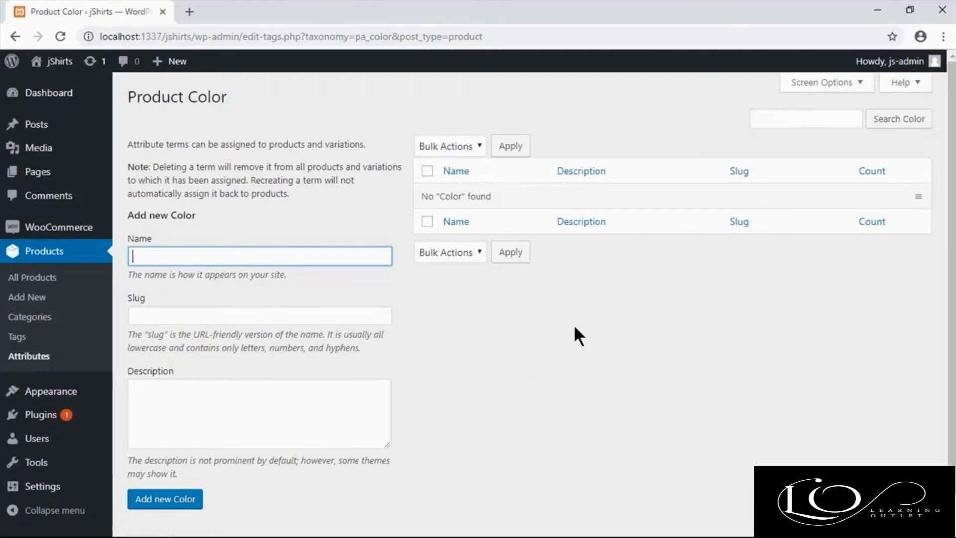
{"action": "type", "text": "Blue"}
{"action": "left_click", "coordinate": [523, 420]}
{"action": "left_click", "coordinate": [196, 500]}
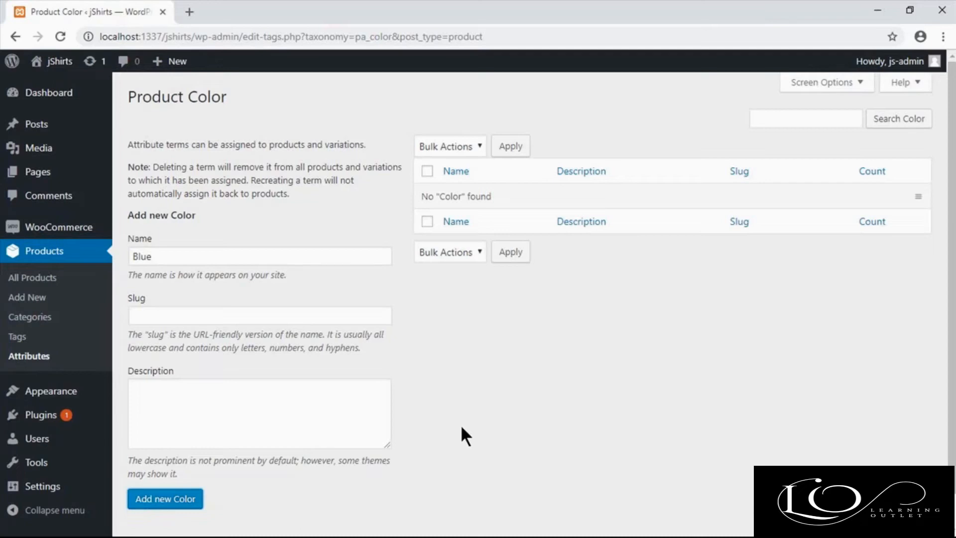
{"action": "left_click", "coordinate": [221, 252]}
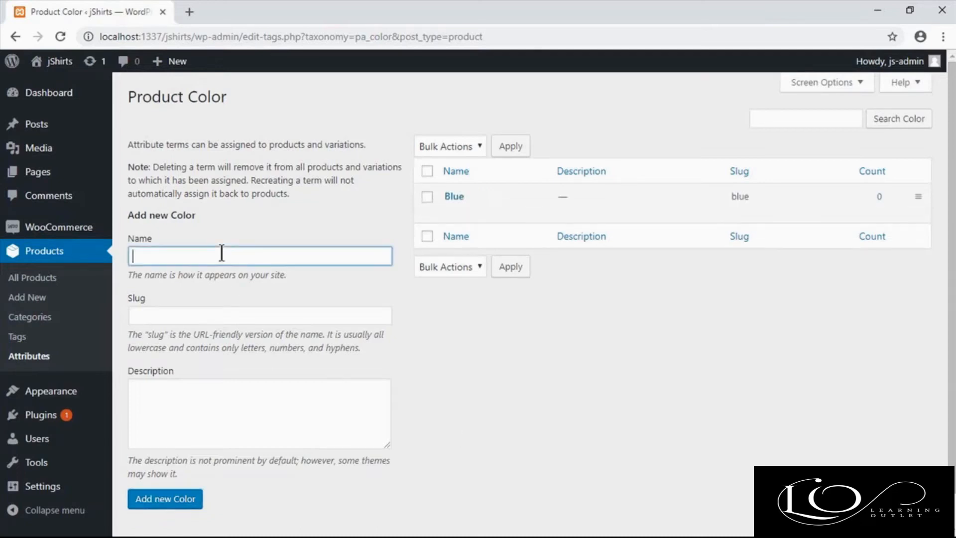
{"action": "type", "text": "Green"}
{"action": "left_click", "coordinate": [160, 501]}
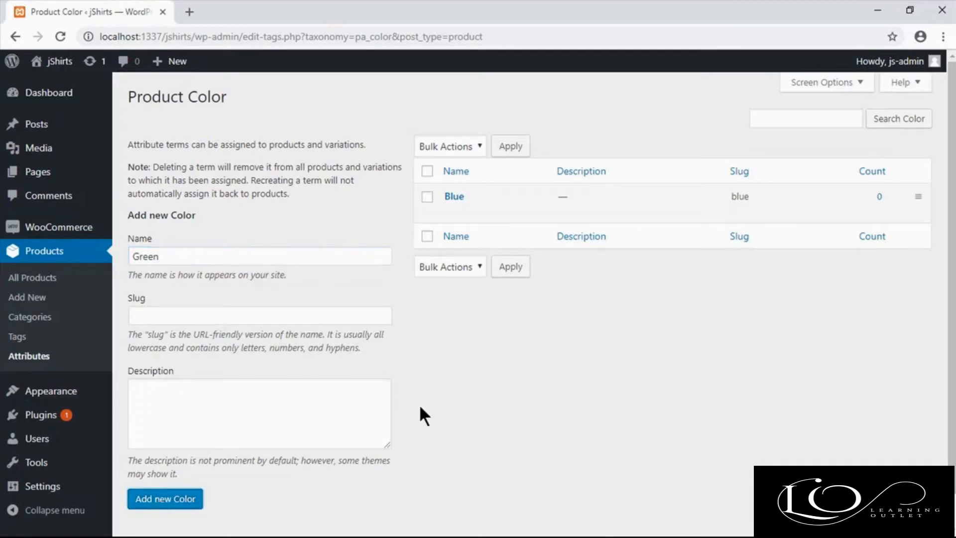
{"action": "left_click", "coordinate": [314, 254]}
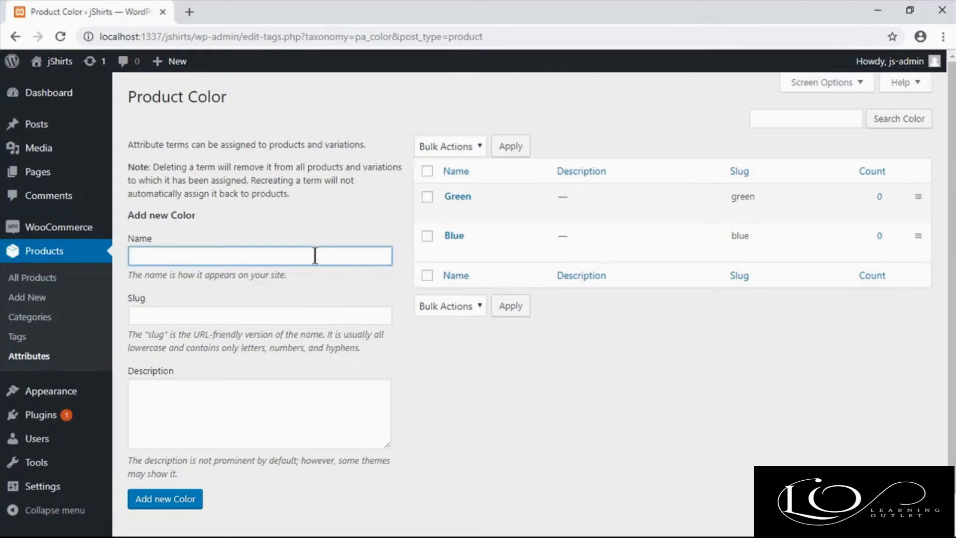
{"action": "type", "text": "Black"}
{"action": "left_click", "coordinate": [185, 499]}
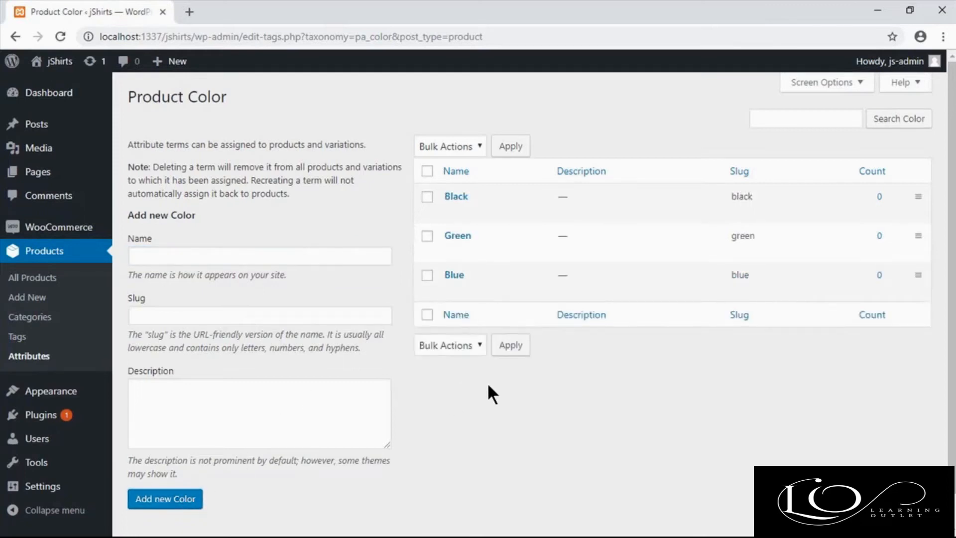
Step: Open the terms of the Size attribute and add the sizes XS and S
{"action": "left_click", "coordinate": [59, 357]}
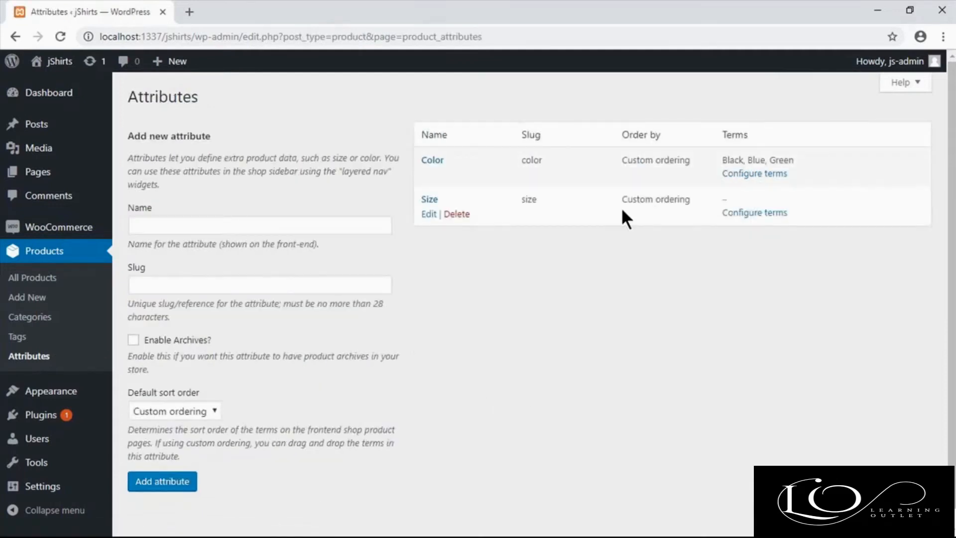
{"action": "left_click", "coordinate": [738, 211]}
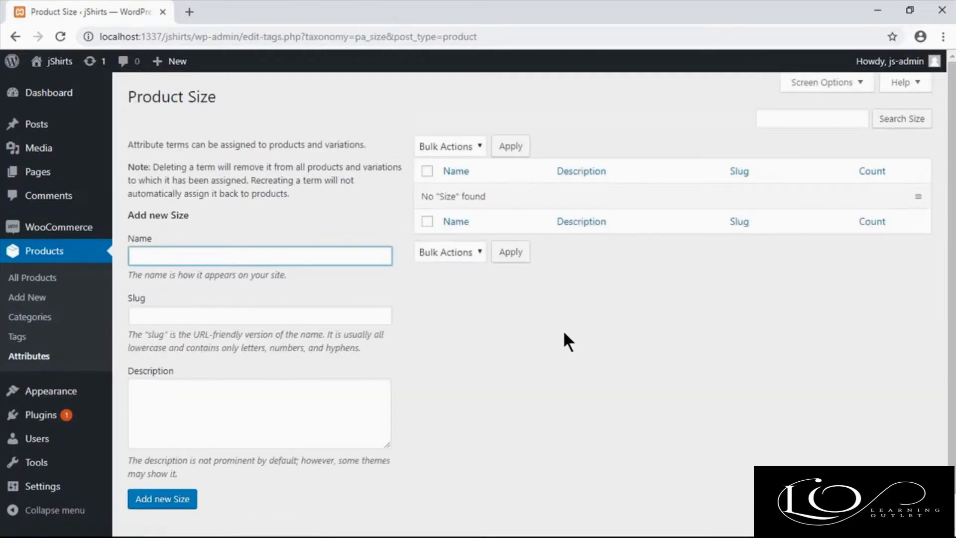
{"action": "type", "text": "XS"}
{"action": "left_click", "coordinate": [161, 498]}
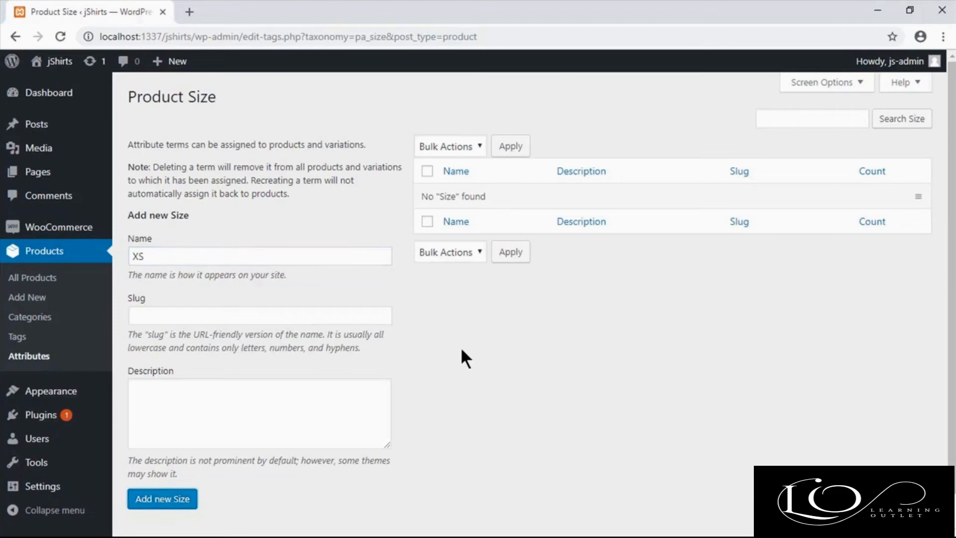
{"action": "left_click", "coordinate": [239, 257]}
{"action": "type", "text": "S"}
{"action": "left_click", "coordinate": [162, 498]}
Step: Add the terms L, M and XL to the Size attribute
{"action": "left_click", "coordinate": [200, 255]}
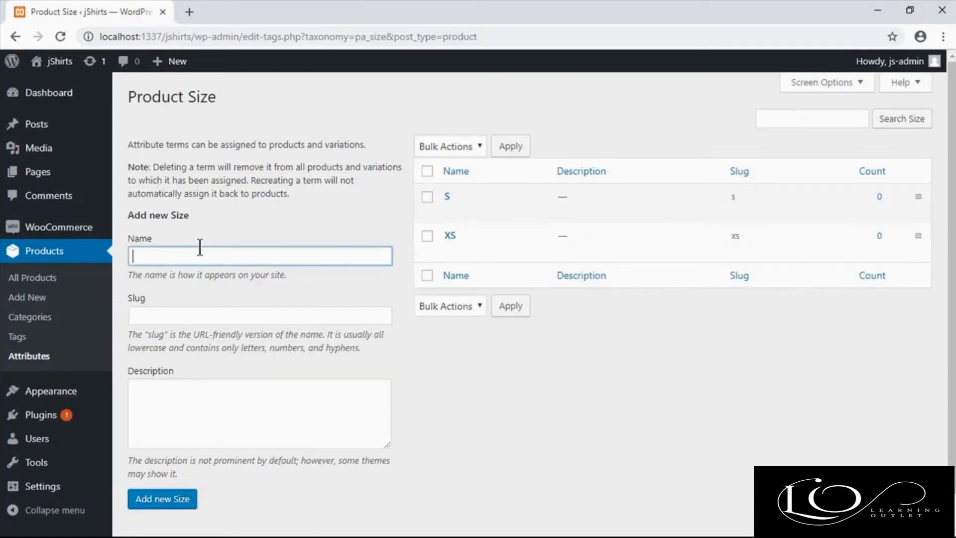
{"action": "left_click", "coordinate": [163, 498]}
{"action": "left_click", "coordinate": [244, 257]}
{"action": "type", "text": "M"}
{"action": "left_click", "coordinate": [162, 498]}
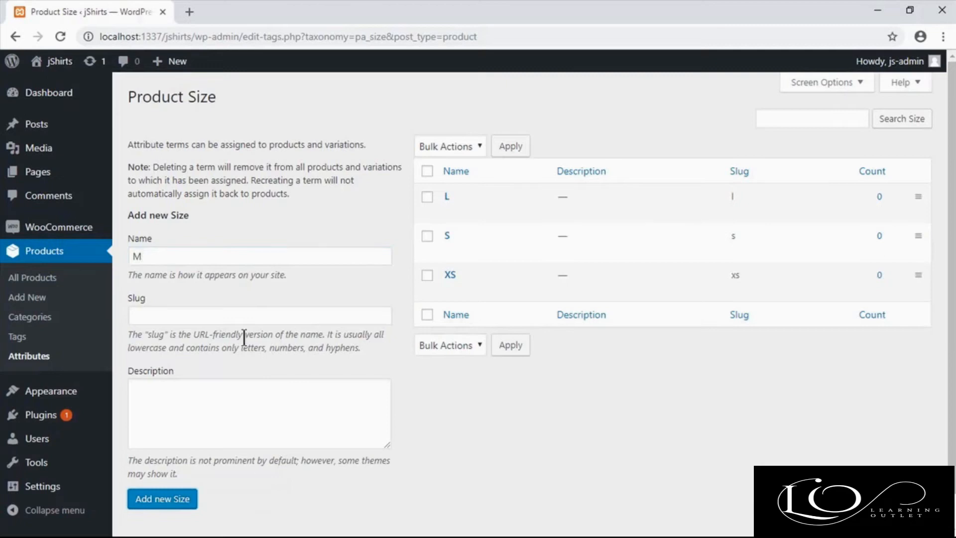
{"action": "left_click", "coordinate": [197, 256]}
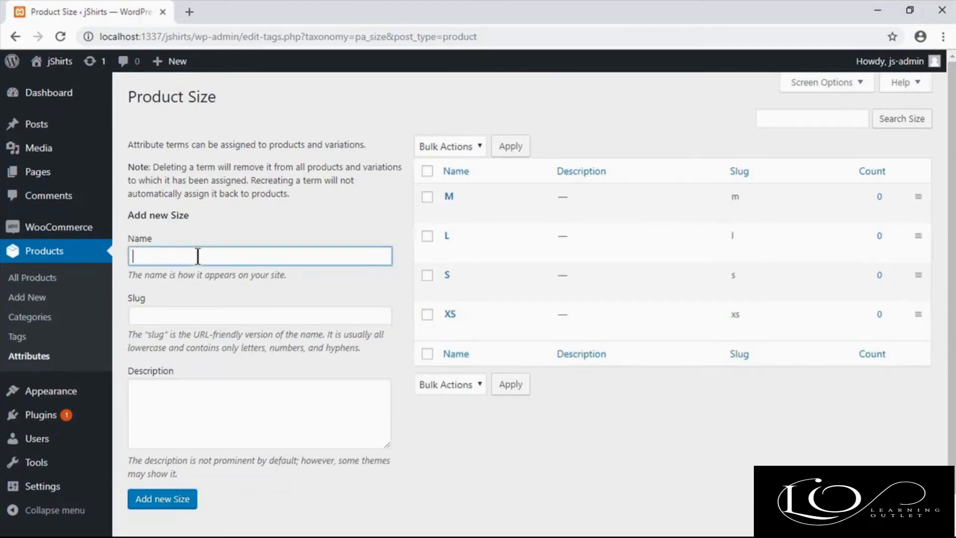
{"action": "type", "text": "XL"}
{"action": "left_click", "coordinate": [160, 498]}
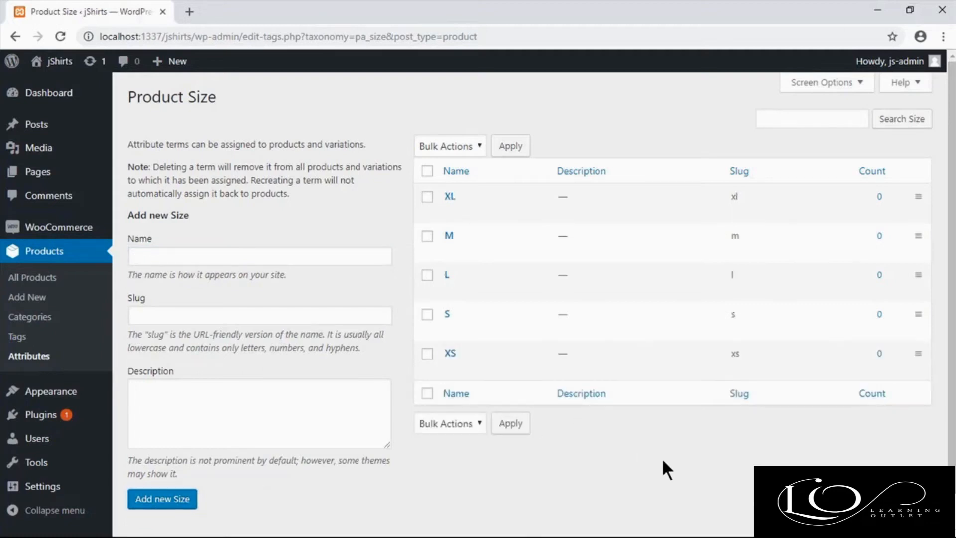
Step: Start a new product named "Awesome Red Shirt" with the description "Nicely Designed Awesome Red Shirt with Great Printed Designs"
{"action": "left_click", "coordinate": [29, 355]}
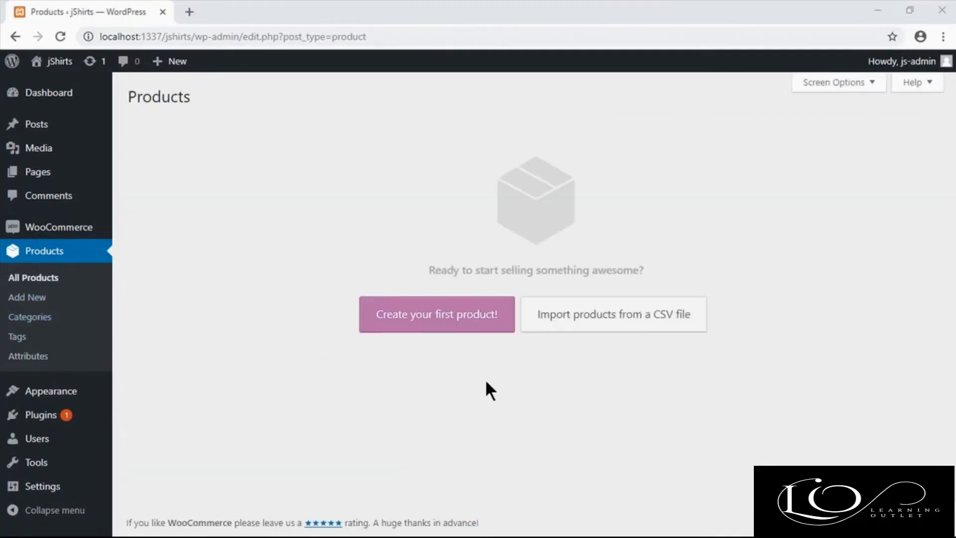
{"action": "left_click", "coordinate": [42, 300]}
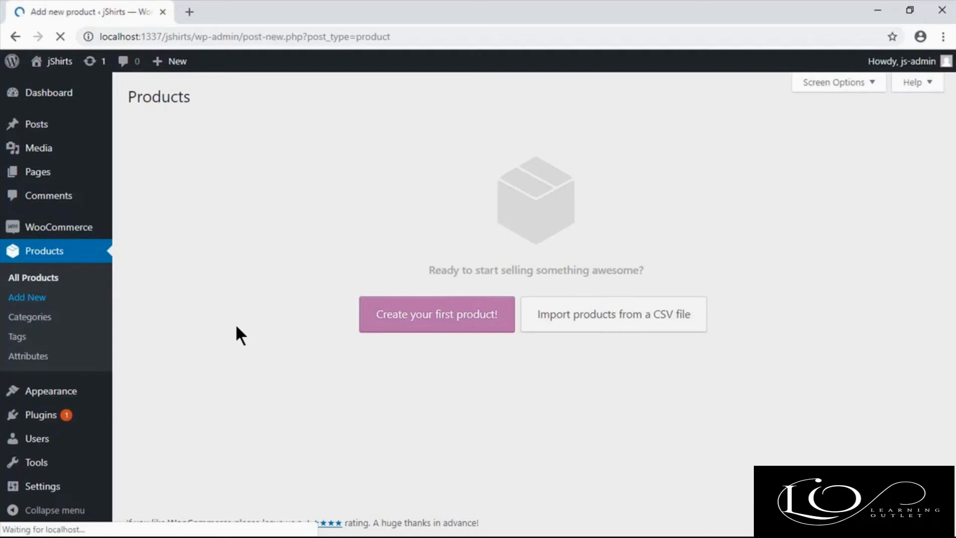
{"action": "type", "text": "Awesome Red Shirt"}
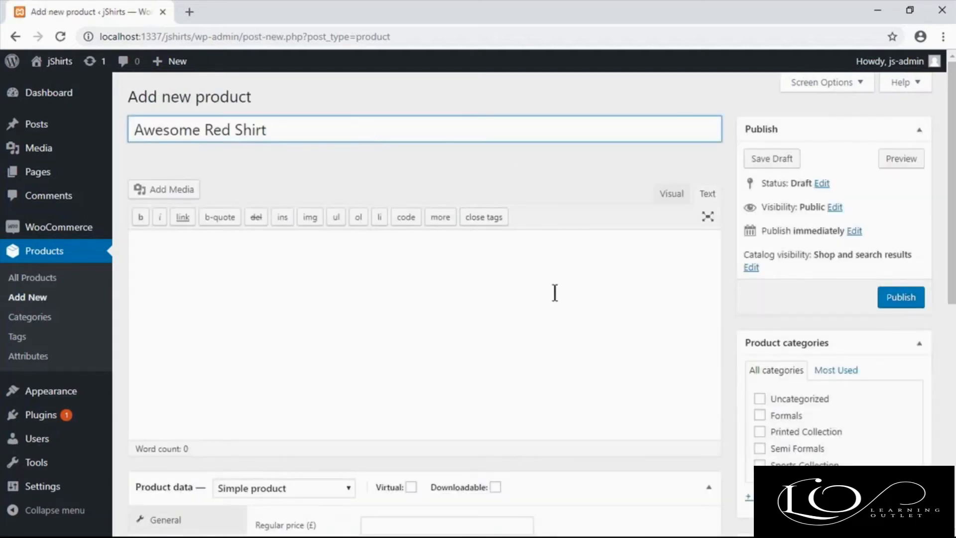
{"action": "left_click", "coordinate": [554, 292]}
{"action": "type", "text": "Nicely Designed Awesome Red Shirt with Great Printed Design"}
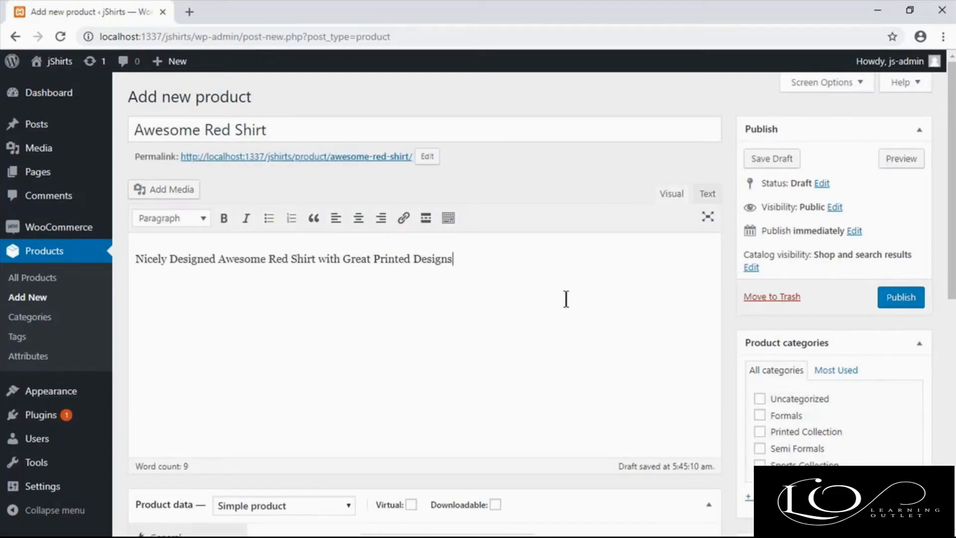
Step: Assign the product to the Printed Collection category and enter Printed as its product tag
{"action": "scroll", "coordinate": [574, 314], "scroll_direction": "down", "scroll_amount": 3}
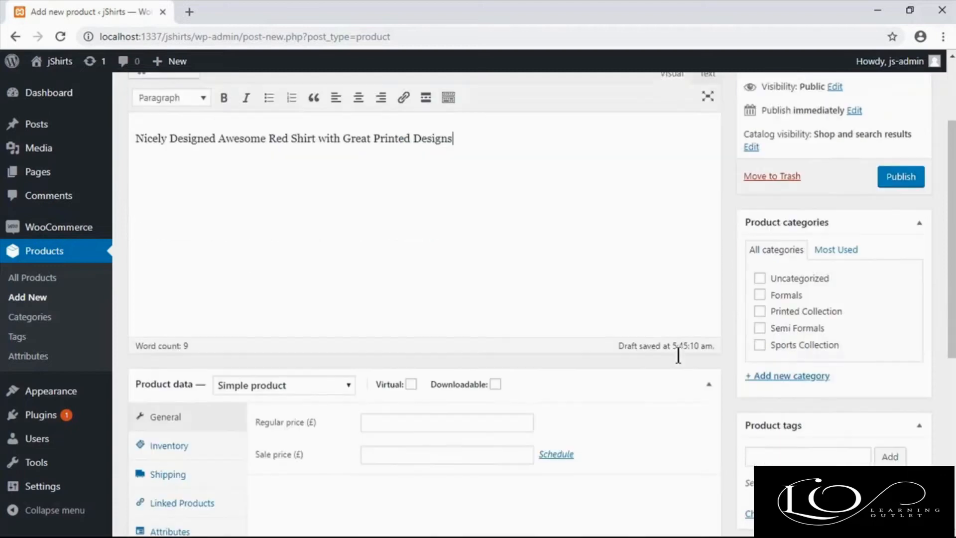
{"action": "left_click", "coordinate": [814, 294]}
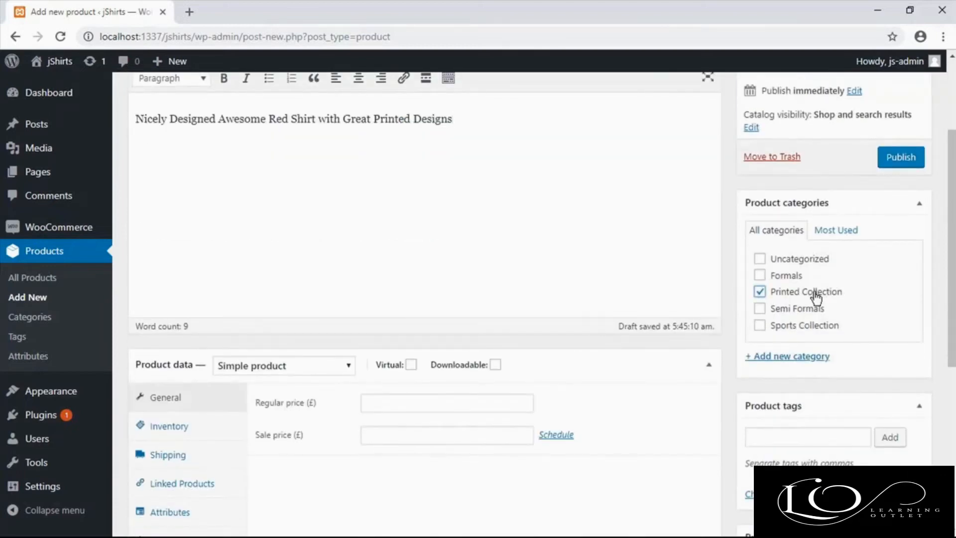
{"action": "scroll", "coordinate": [825, 364], "scroll_direction": "down", "scroll_amount": 2}
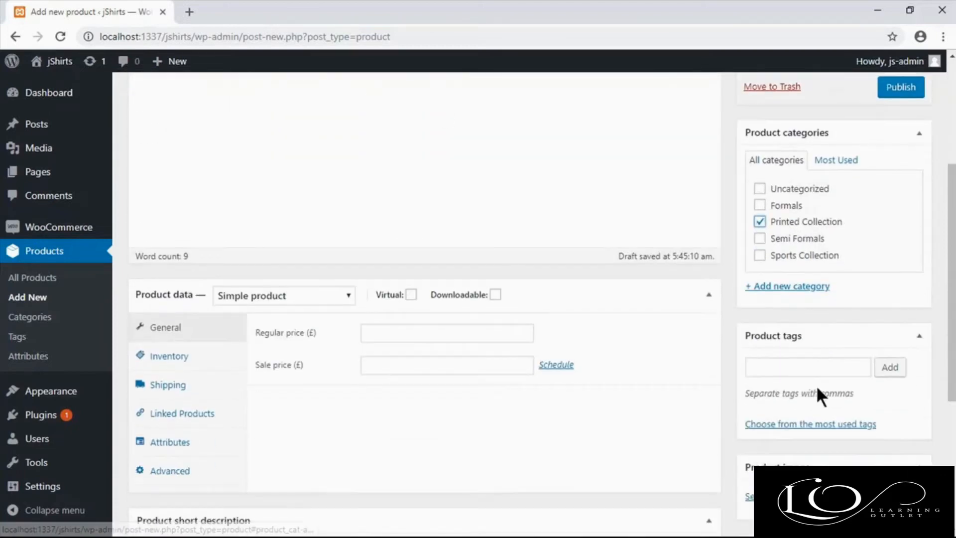
{"action": "left_click", "coordinate": [811, 359]}
{"action": "type", "text": "pr"}
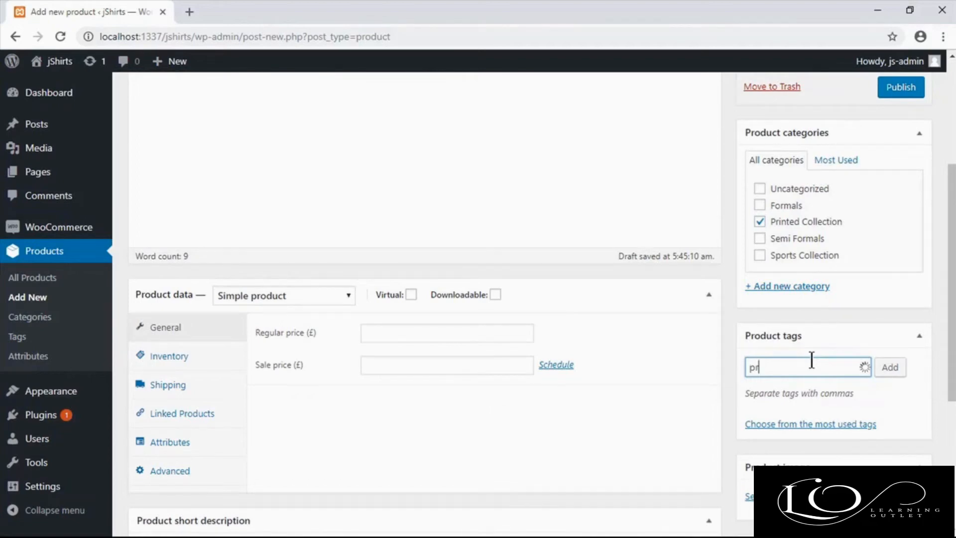
{"action": "left_click", "coordinate": [796, 388]}
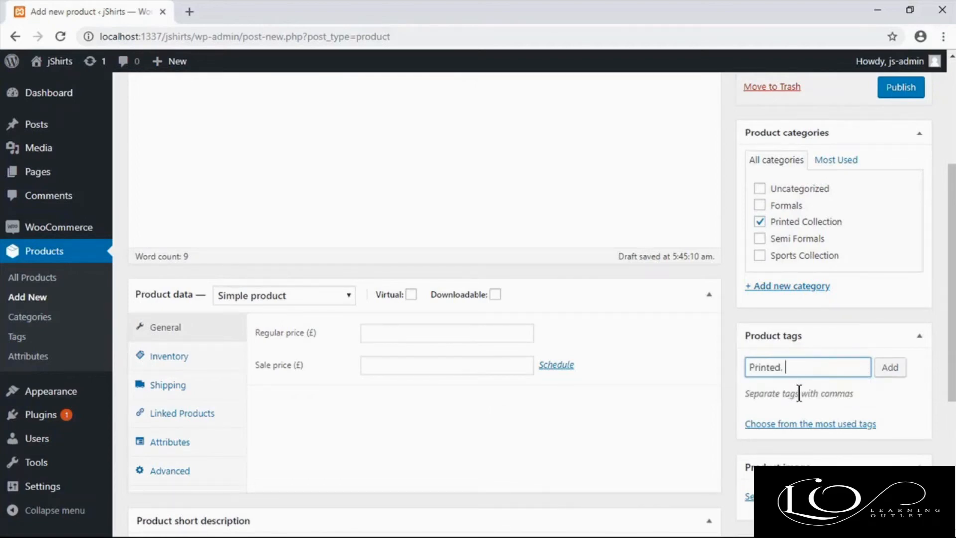
Step: Upload shirt-preview.png from the shirts folder on the Desktop and set it as the product image
{"action": "scroll", "coordinate": [796, 397], "scroll_direction": "down", "scroll_amount": 3}
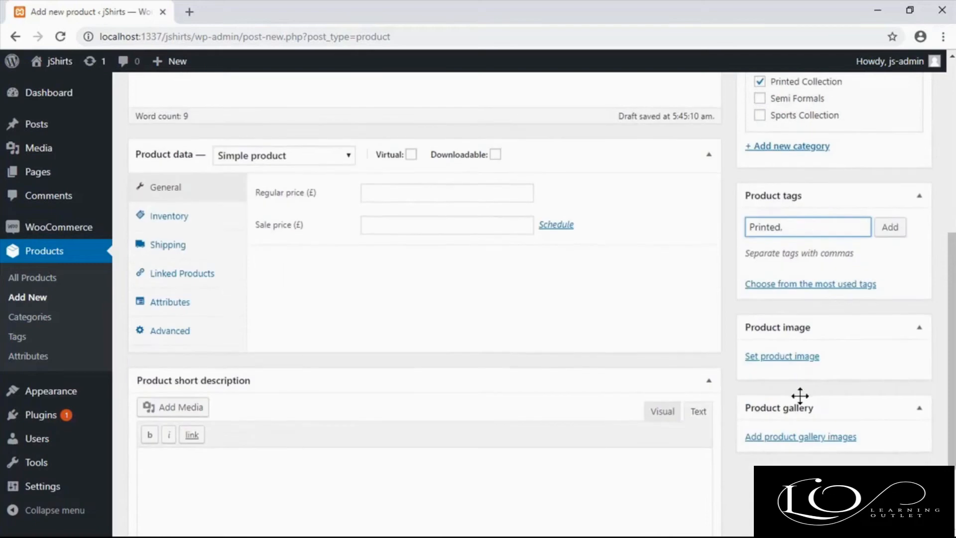
{"action": "left_click", "coordinate": [782, 358]}
{"action": "left_click", "coordinate": [454, 309]}
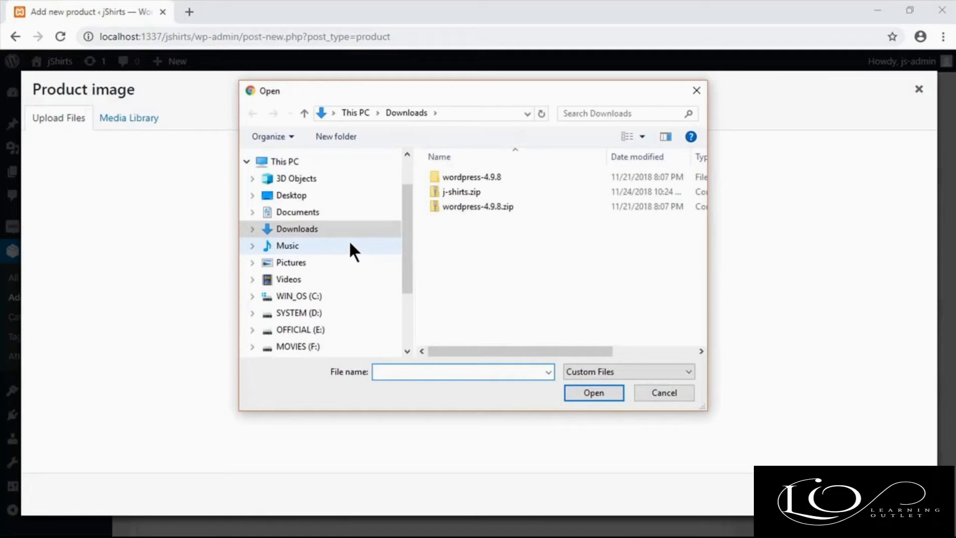
{"action": "left_click", "coordinate": [289, 196]}
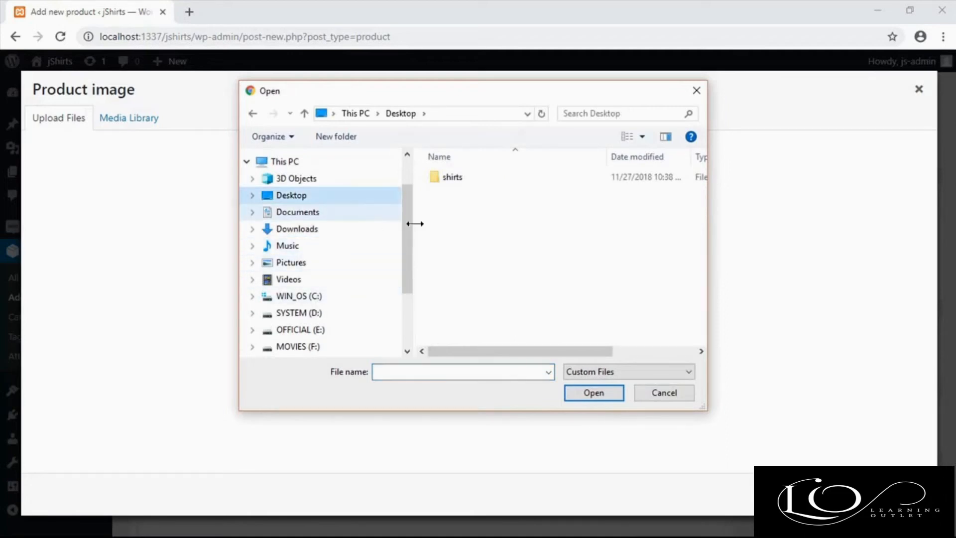
{"action": "double_click", "coordinate": [446, 176]}
{"action": "double_click", "coordinate": [456, 189]}
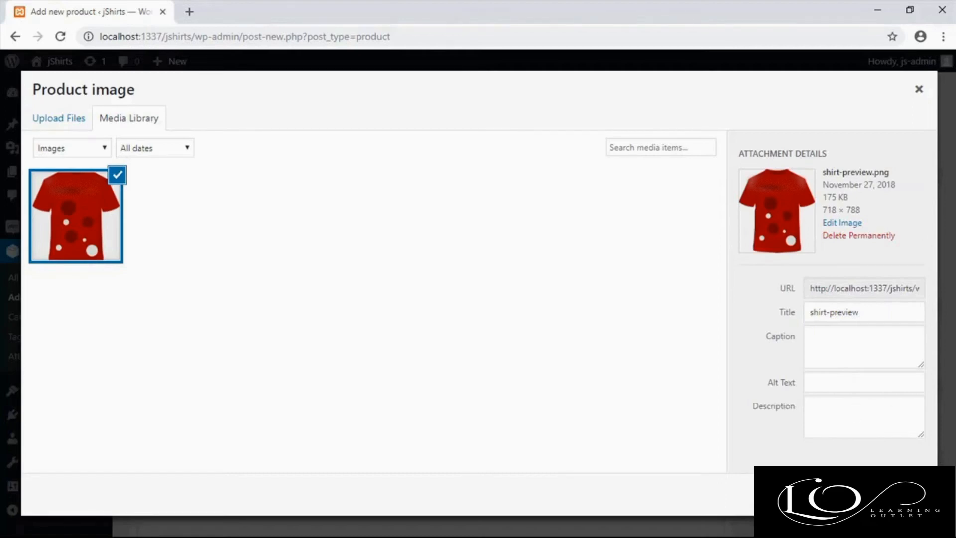
{"action": "left_click", "coordinate": [886, 494]}
Step: Upload the two angled red shirt images and add them to the product gallery
{"action": "scroll", "coordinate": [839, 437], "scroll_direction": "down", "scroll_amount": 4}
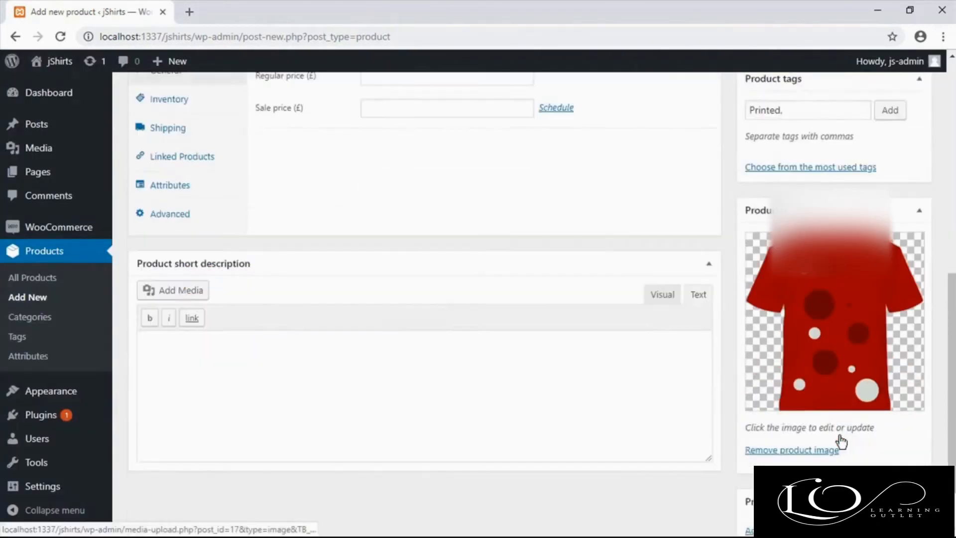
{"action": "left_click", "coordinate": [811, 461]}
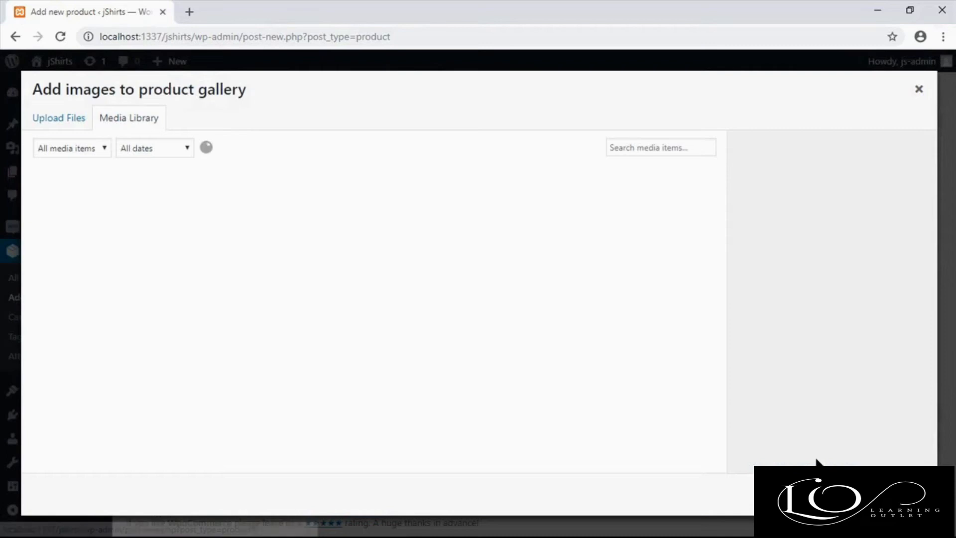
{"action": "left_click", "coordinate": [57, 121]}
{"action": "left_click", "coordinate": [458, 293]}
{"action": "left_click_drag", "start_coordinate": [523, 253], "coordinate": [640, 192]}
{"action": "left_click", "coordinate": [590, 392]}
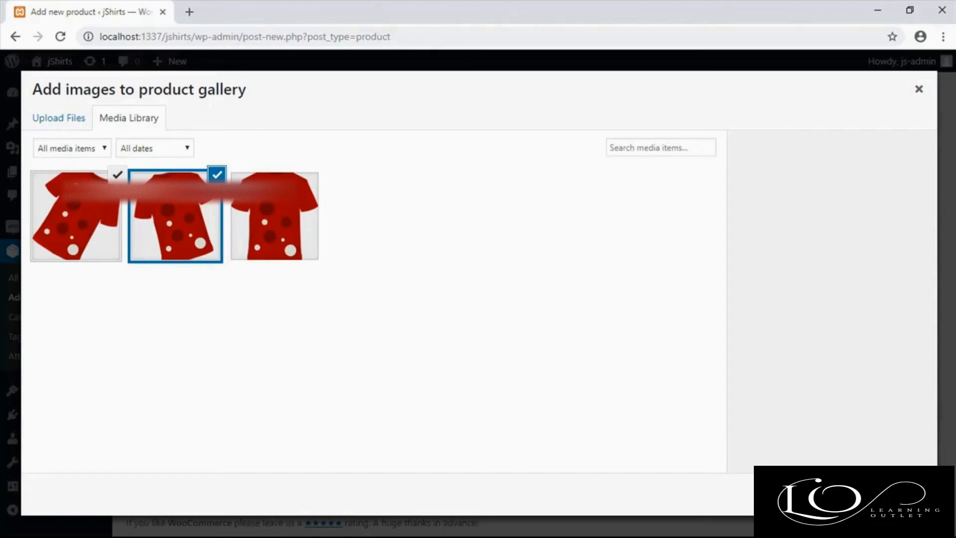
{"action": "left_click", "coordinate": [894, 493]}
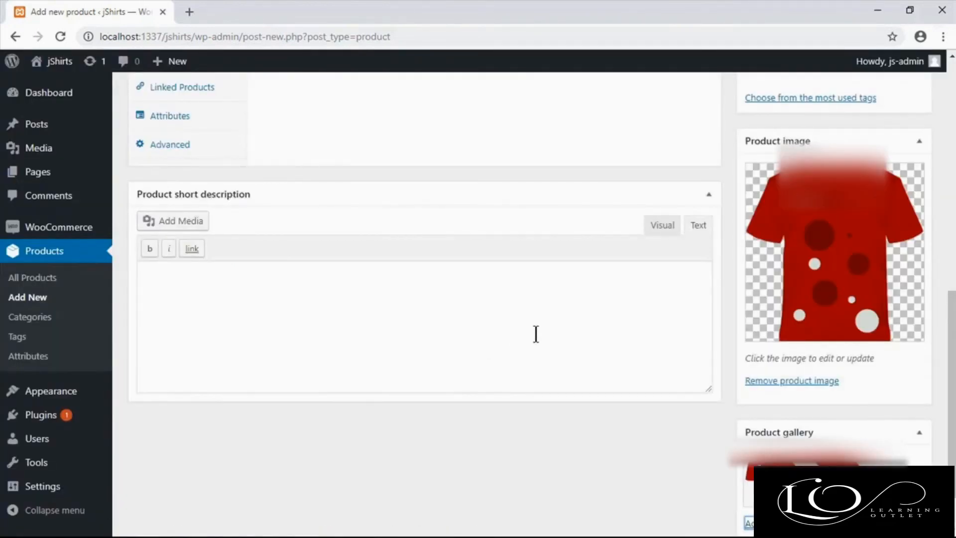
Step: Set the regular price to 57 and the sale price to 43, keeping the product type as Simple product
{"action": "scroll", "coordinate": [535, 333], "scroll_direction": "down", "scroll_amount": 1}
{"action": "scroll", "coordinate": [584, 404], "scroll_direction": "up", "scroll_amount": 1}
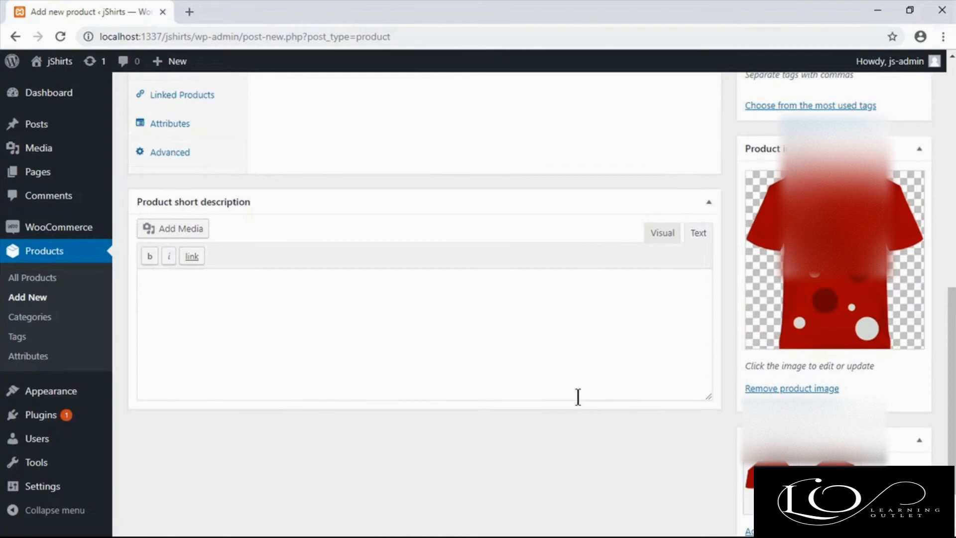
{"action": "scroll", "coordinate": [578, 397], "scroll_direction": "up", "scroll_amount": 5}
{"action": "left_click", "coordinate": [409, 291]}
{"action": "type", "text": "57"}
{"action": "left_click", "coordinate": [389, 324]}
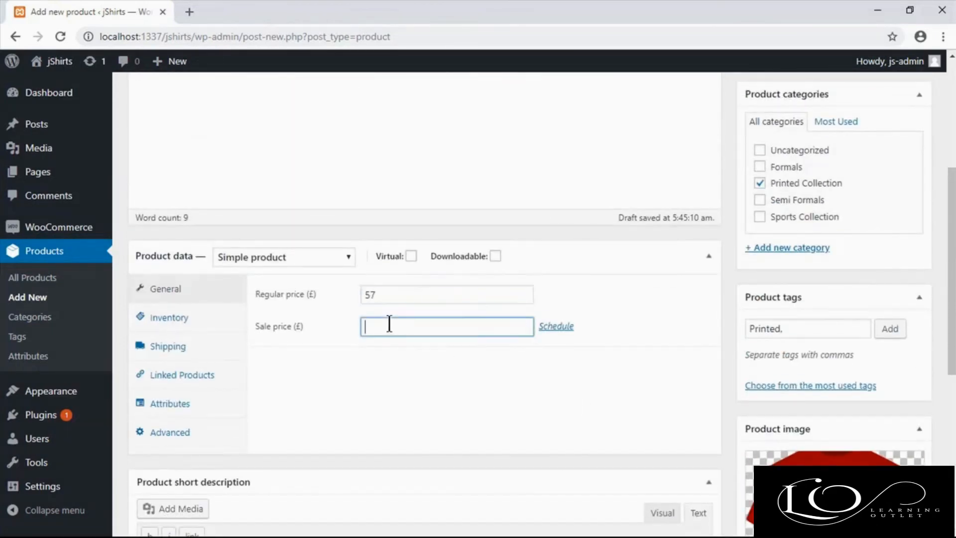
{"action": "type", "text": "43"}
{"action": "left_click", "coordinate": [430, 370]}
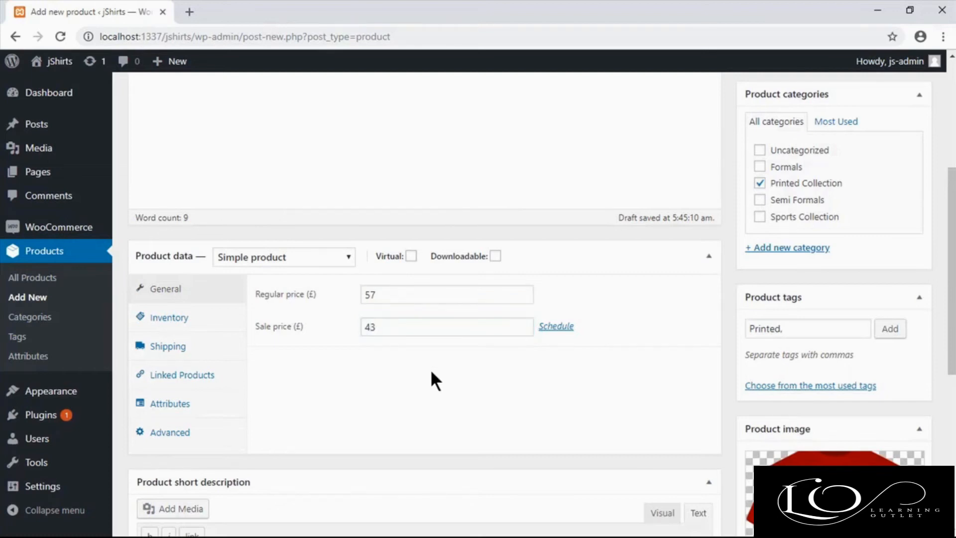
{"action": "left_click", "coordinate": [343, 255]}
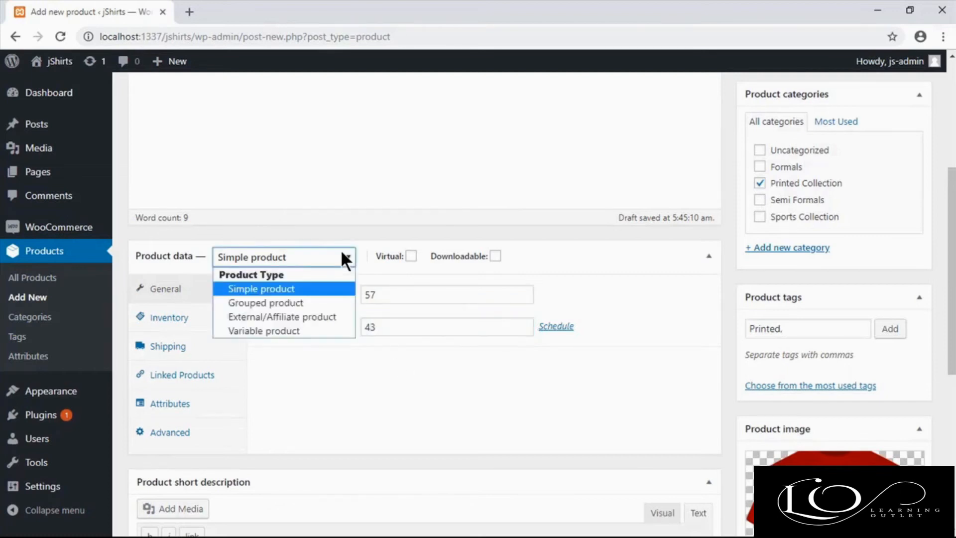
{"action": "left_click", "coordinate": [309, 287]}
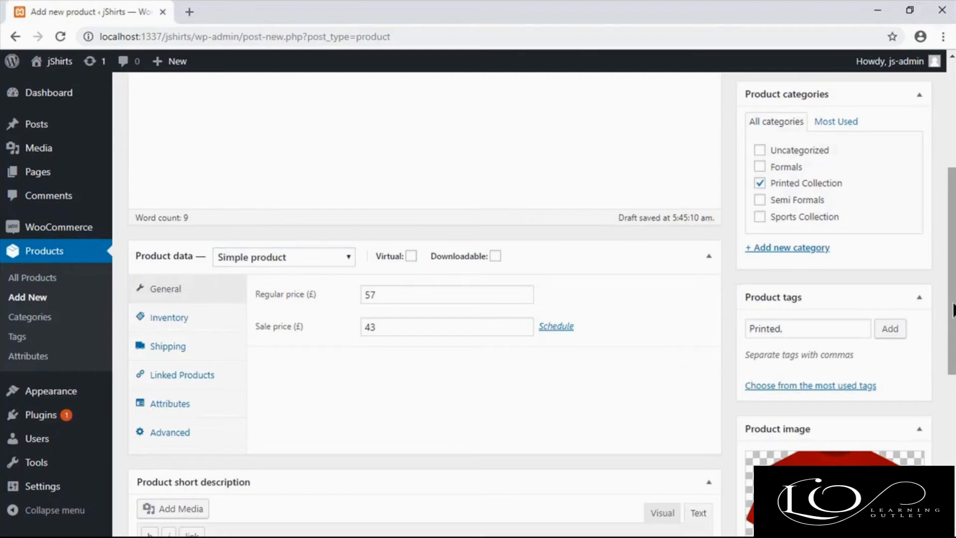
Step: Enter the short description "Awesome Shirt with Printed Design" and publish the product
{"action": "scroll", "coordinate": [424, 299], "scroll_direction": "down", "scroll_amount": 7}
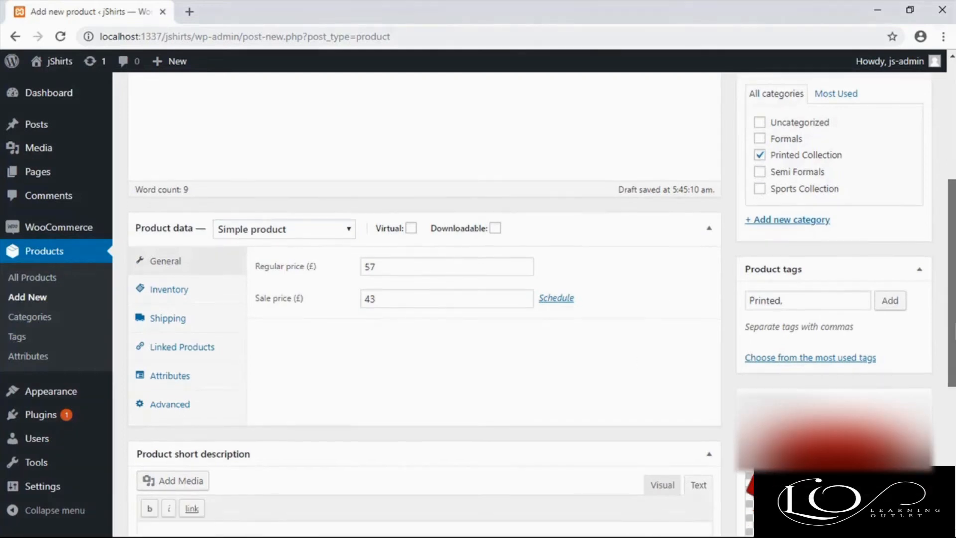
{"action": "left_click", "coordinate": [196, 264]}
{"action": "type", "text": "Awesome"}
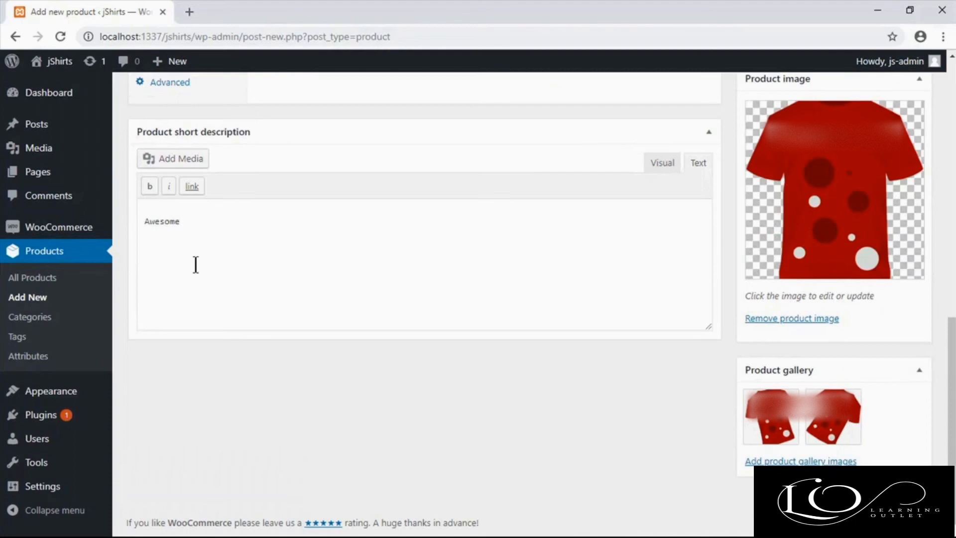
{"action": "type", "text": " Shirt with Printed Design"}
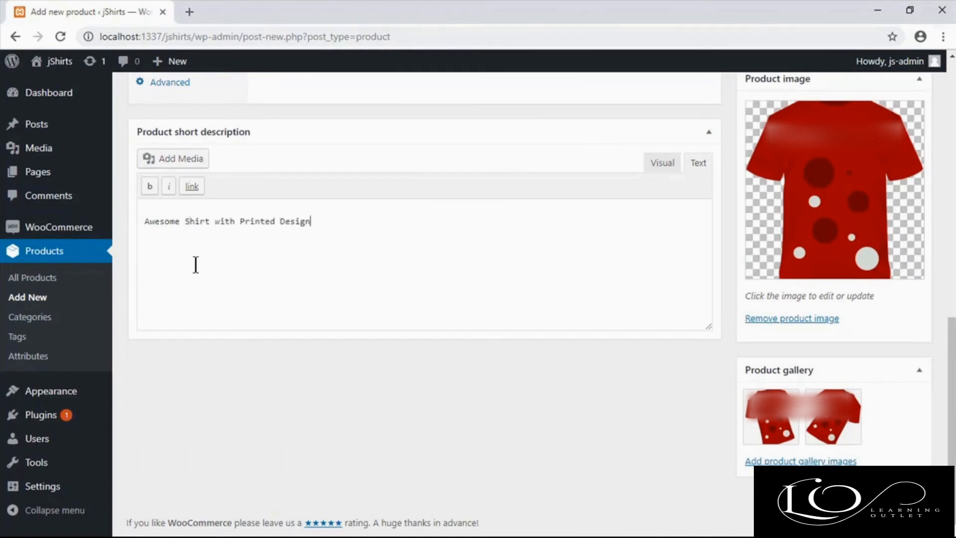
{"action": "scroll", "coordinate": [616, 299], "scroll_direction": "up", "scroll_amount": 12}
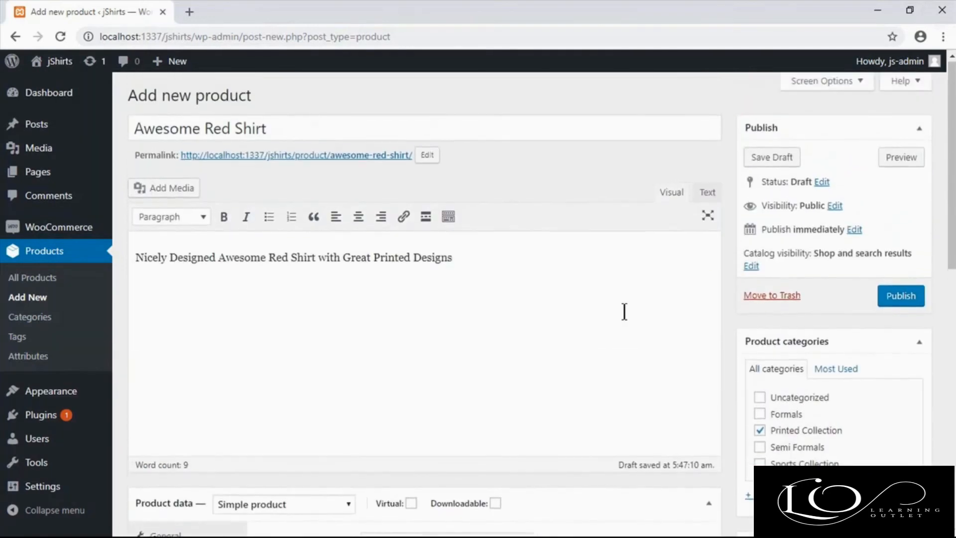
{"action": "left_click", "coordinate": [896, 298]}
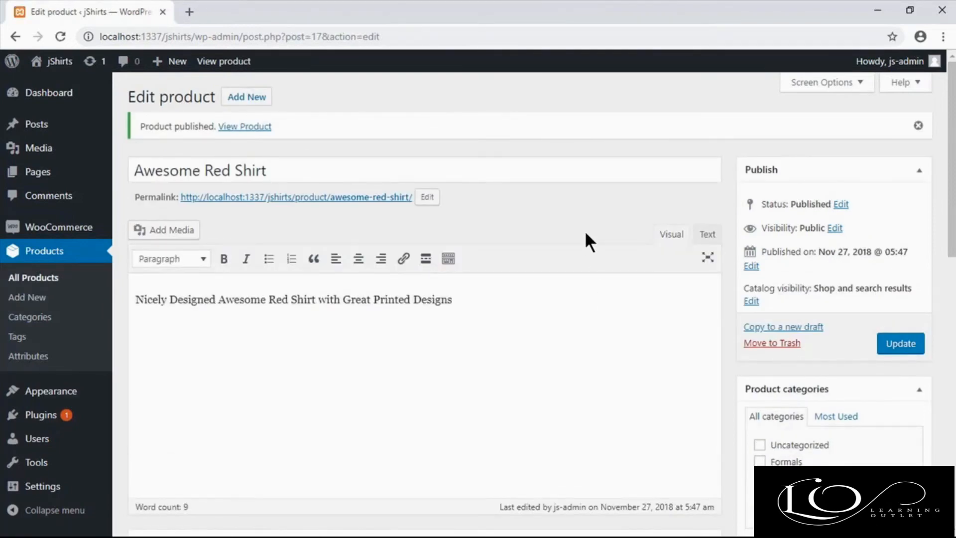
Step: Check the list of all products, then start a new product named "Become Woocommerce Pro - Ebook"
{"action": "left_click", "coordinate": [66, 281]}
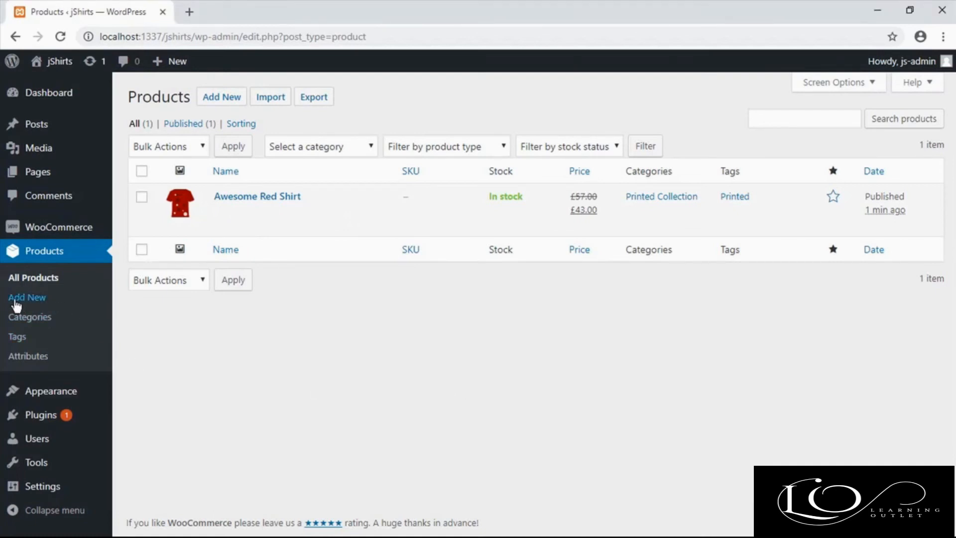
{"action": "left_click", "coordinate": [16, 299]}
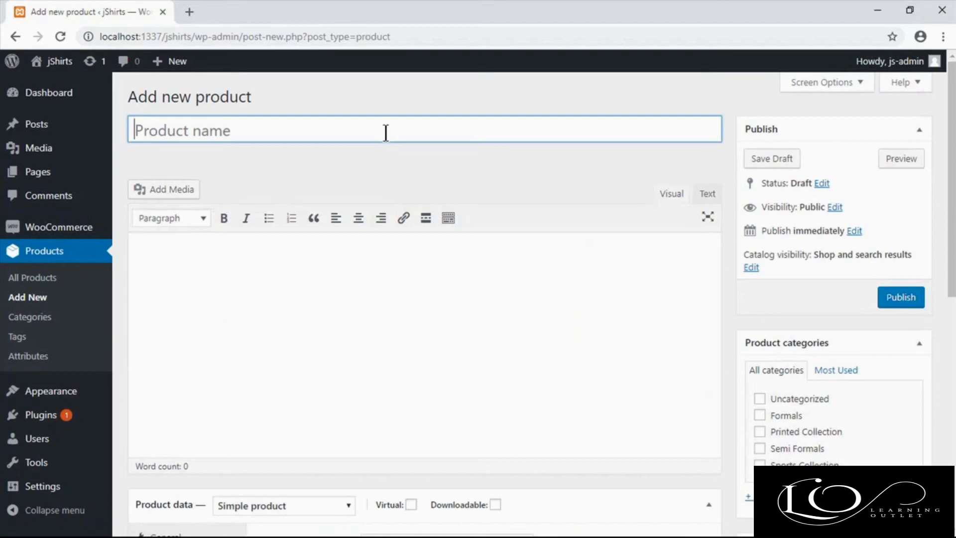
{"action": "type", "text": "Become Woocommerce Pro - Ebook"}
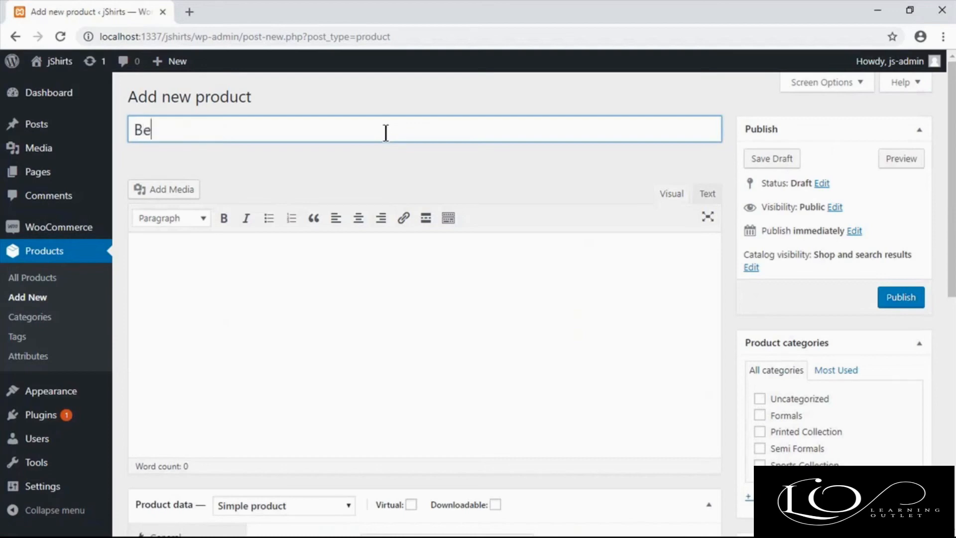
Step: Enter "Become Woocommerce Pro - Ebook Now Available" as the product's main description
{"action": "left_click", "coordinate": [530, 308]}
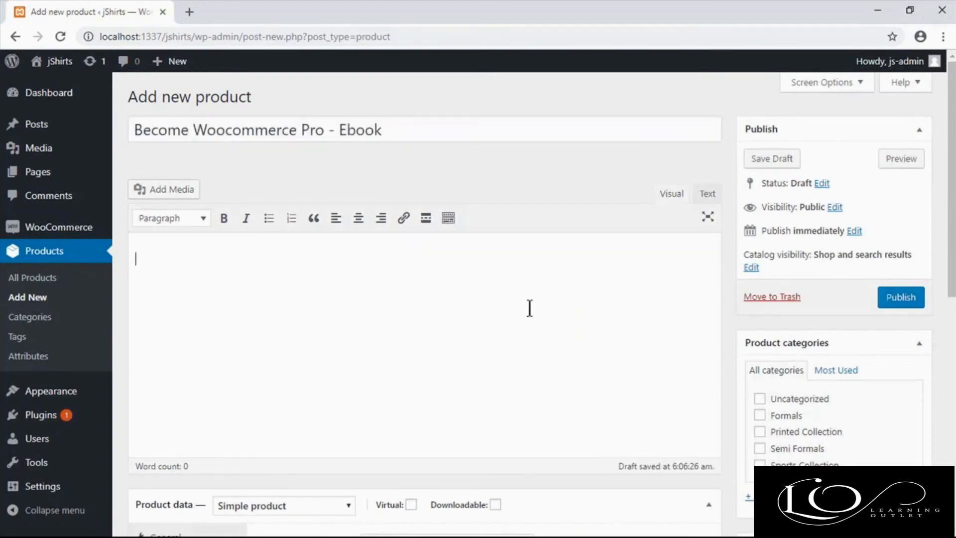
{"action": "type", "text": "Become Woocommerce Pro - Ebook"}
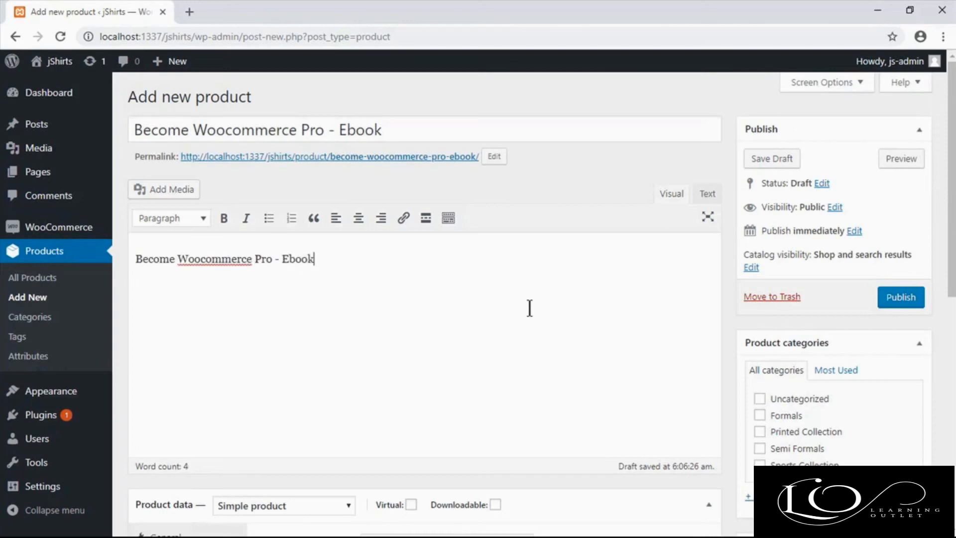
{"action": "type", "text": "Now Availael"}
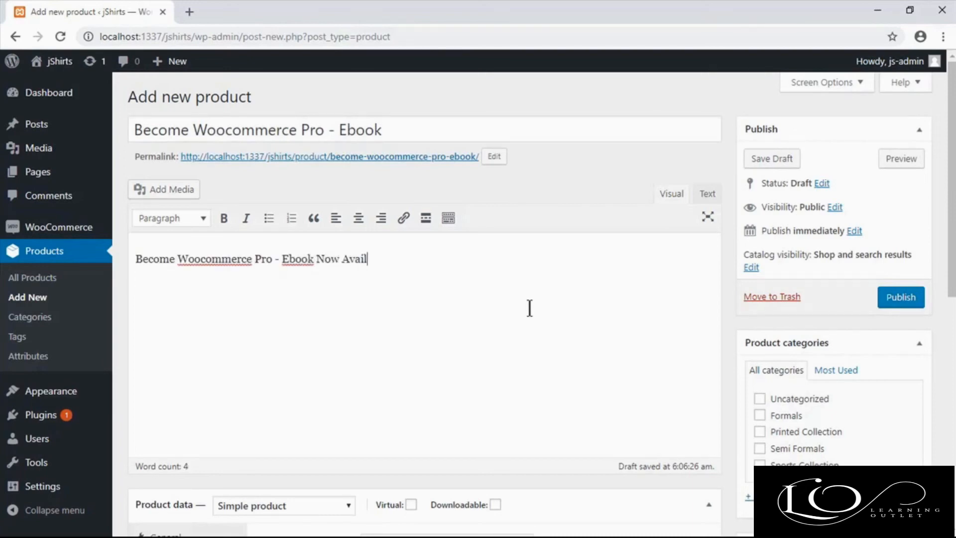
{"action": "key", "text": "BackSpace"}
{"action": "key", "text": "BackSpace"}
{"action": "type", "text": "ble"}
Step: Mark the product as downloadable and set its regular price to 19 and sale price to 16
{"action": "scroll", "coordinate": [529, 308], "scroll_direction": "down", "scroll_amount": 3}
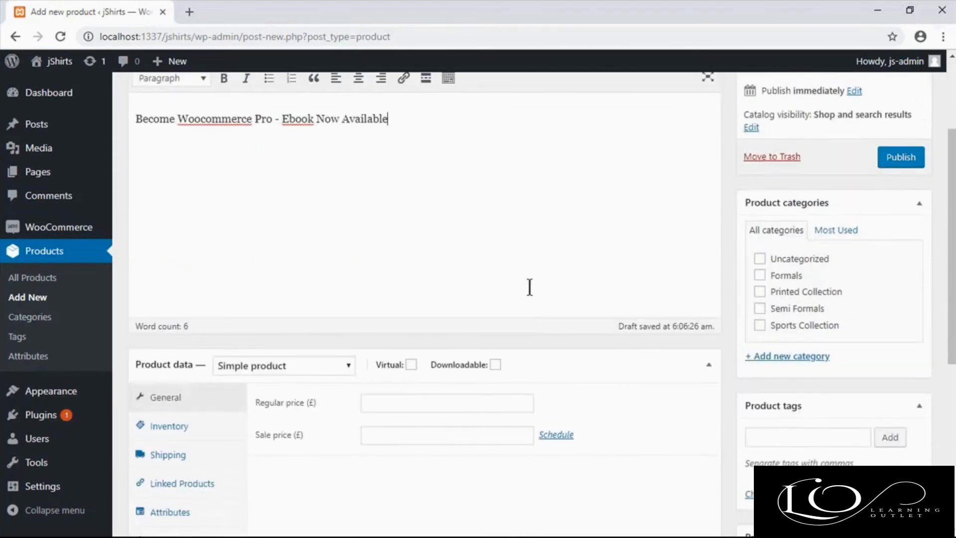
{"action": "scroll", "coordinate": [529, 287], "scroll_direction": "down", "scroll_amount": 1}
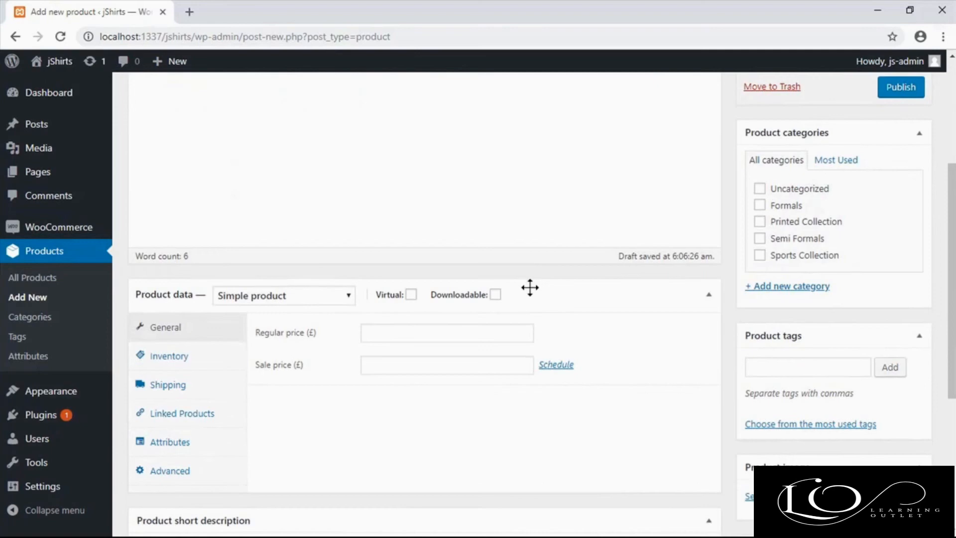
{"action": "scroll", "coordinate": [530, 290], "scroll_direction": "down", "scroll_amount": 1}
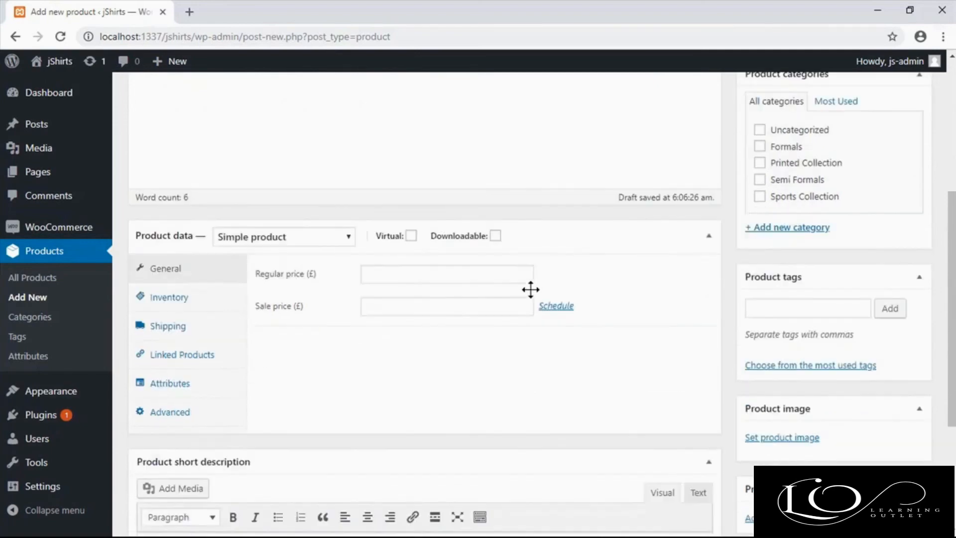
{"action": "left_click", "coordinate": [495, 226]}
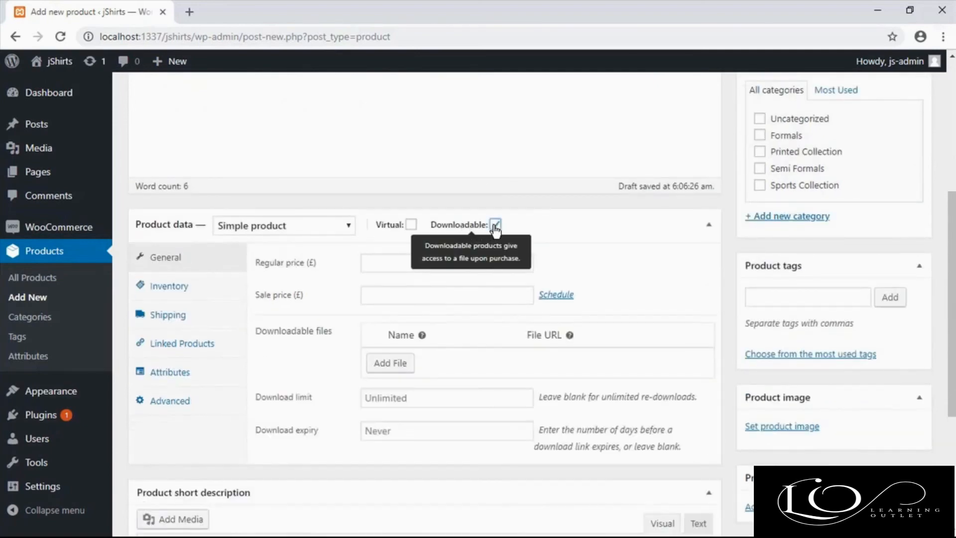
{"action": "left_click", "coordinate": [438, 262]}
{"action": "type", "text": "19"}
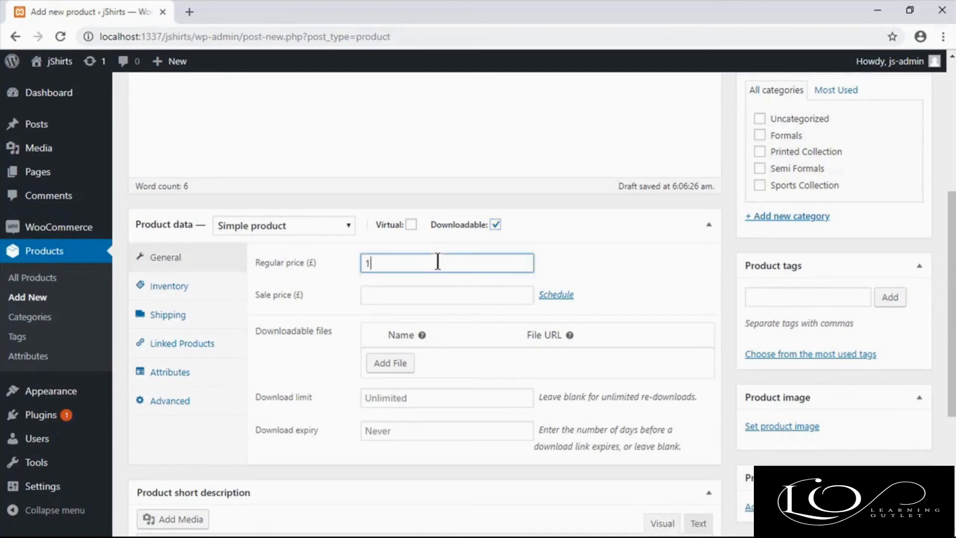
{"action": "left_click", "coordinate": [418, 291]}
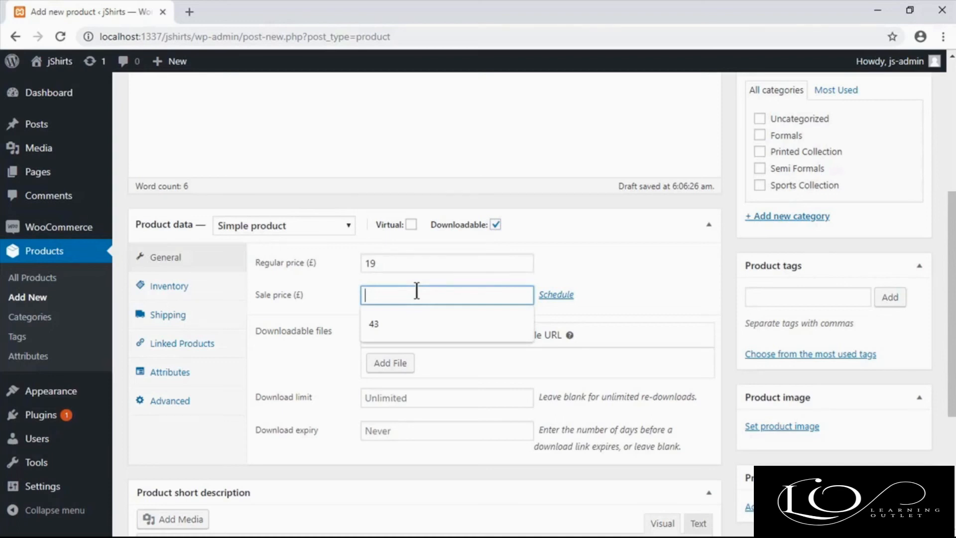
{"action": "type", "text": "16"}
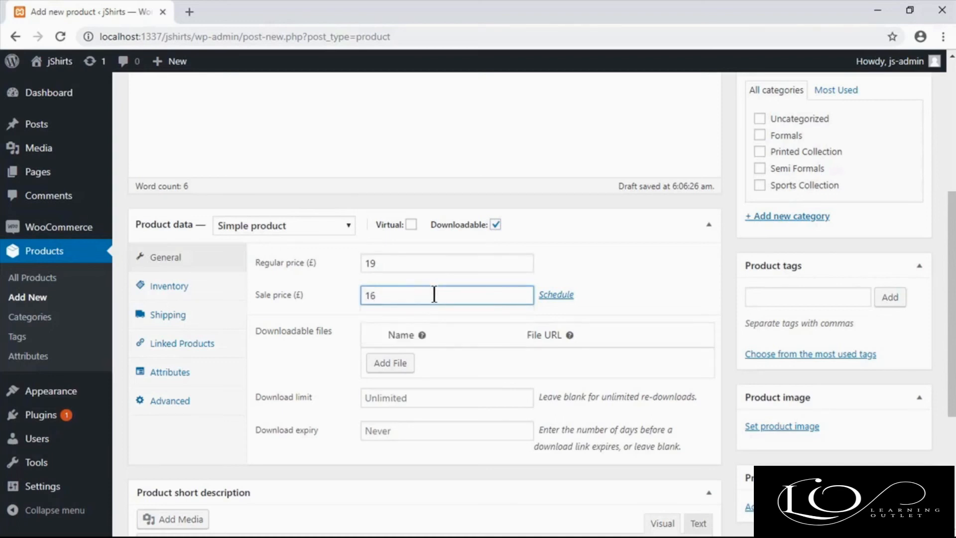
{"action": "left_click", "coordinate": [601, 305]}
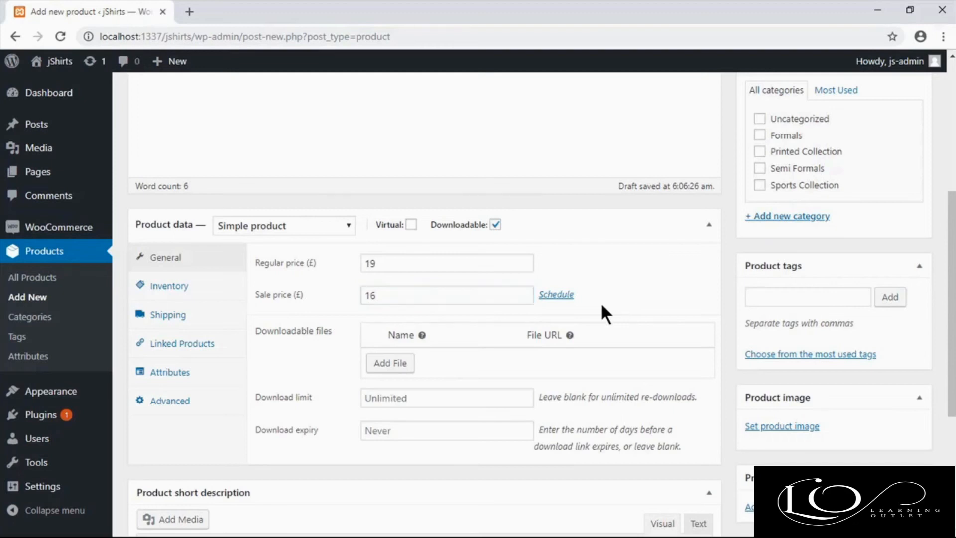
Step: Add a downloadable file entry to the product and name it "Become Woocommerce Pro"
{"action": "left_click", "coordinate": [407, 368]}
{"action": "left_click", "coordinate": [447, 364]}
{"action": "type", "text": "Become Wo"}
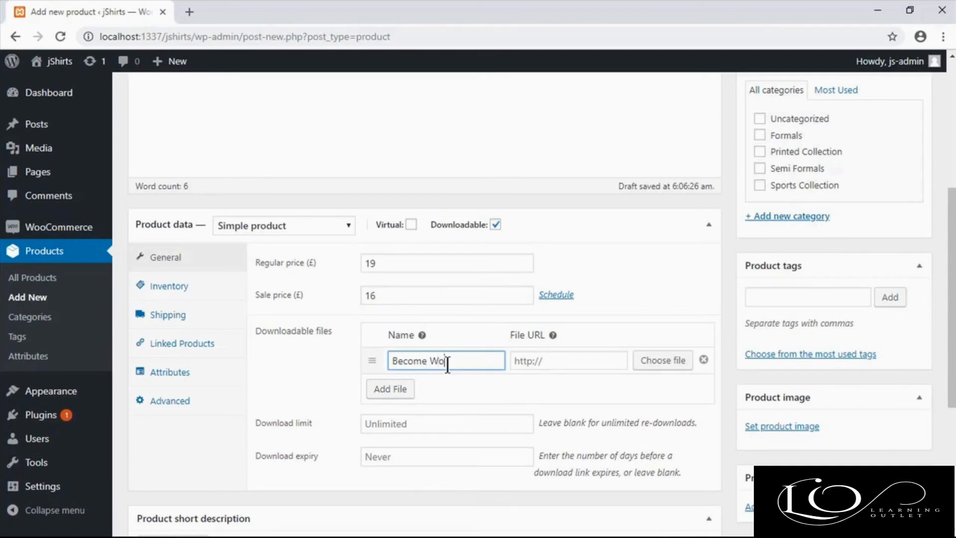
{"action": "type", "text": "o"}
{"action": "key", "text": "BackSpace"}
{"action": "type", "text": "ocommerce Pro"}
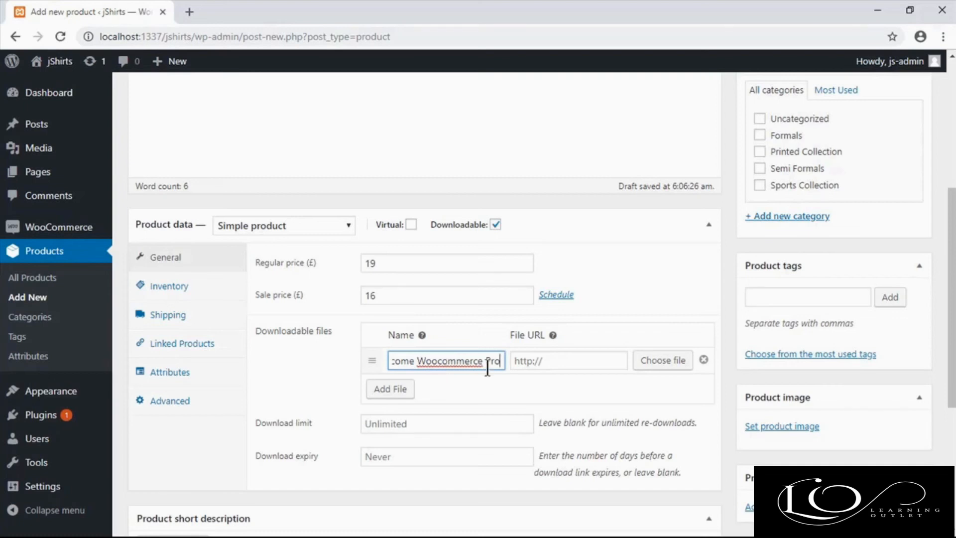
Step: Enter a penguindevs.com address ending in become-woocommerce-pro.pdf as the downloadable file's URL
{"action": "left_click", "coordinate": [540, 363]}
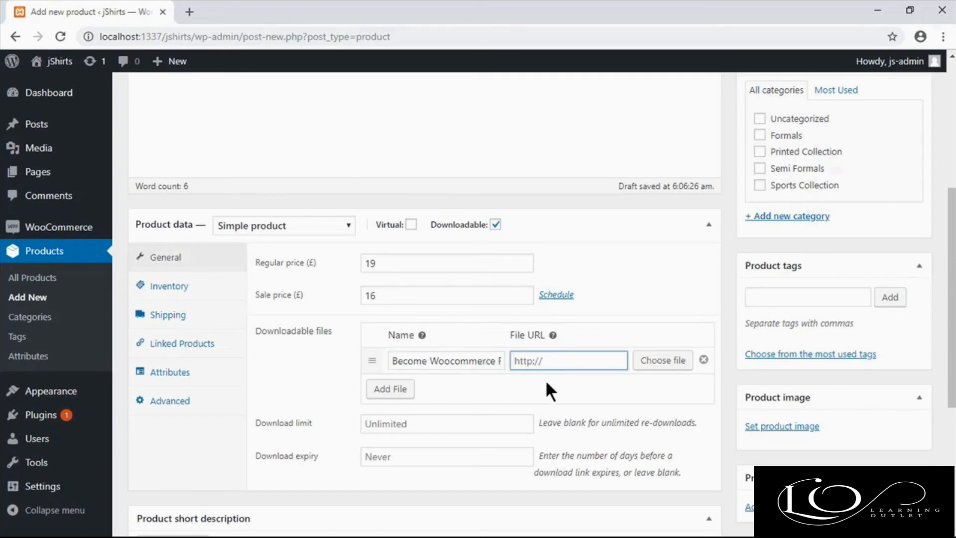
{"action": "type", "text": "http://become-woocommerce-pro"}
{"action": "type", "text": ".pdf"}
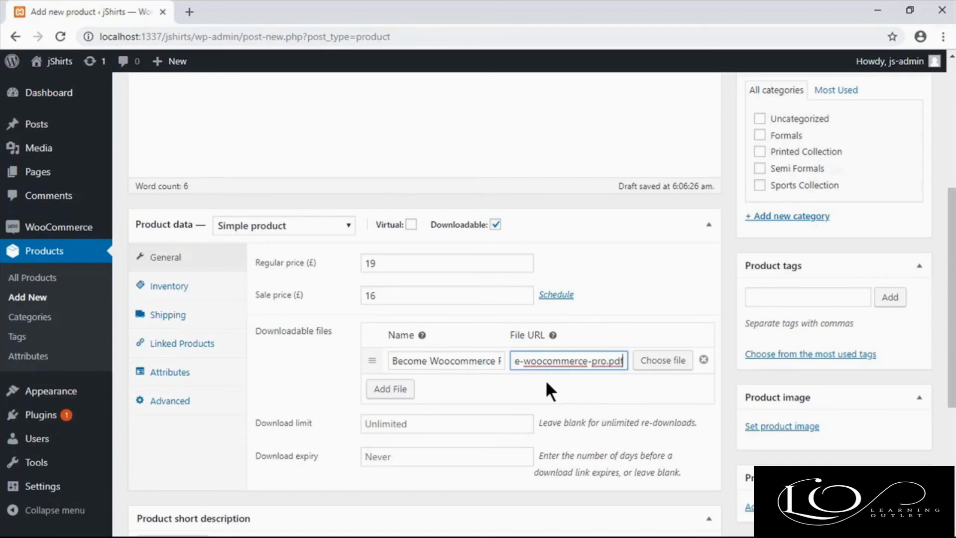
{"action": "left_click", "coordinate": [546, 382]}
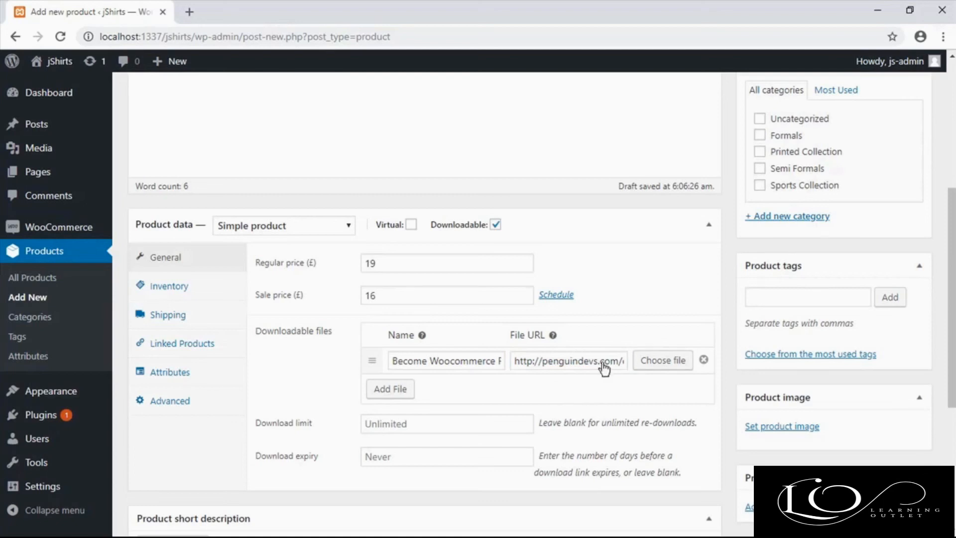
Step: Upload become-wc-ebook.pdf from the Desktop and use it as the product's downloadable file
{"action": "left_click", "coordinate": [652, 360]}
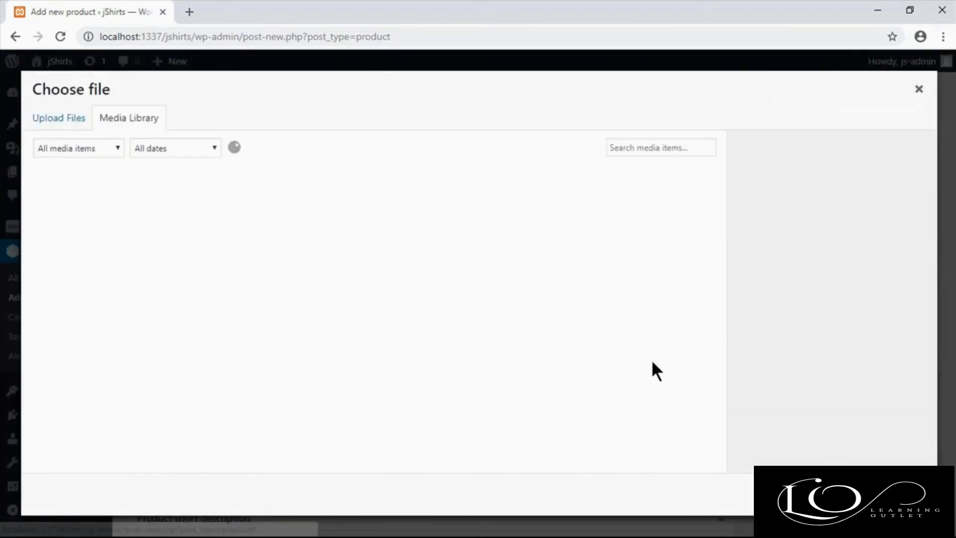
{"action": "left_click", "coordinate": [71, 126]}
{"action": "left_click", "coordinate": [460, 298]}
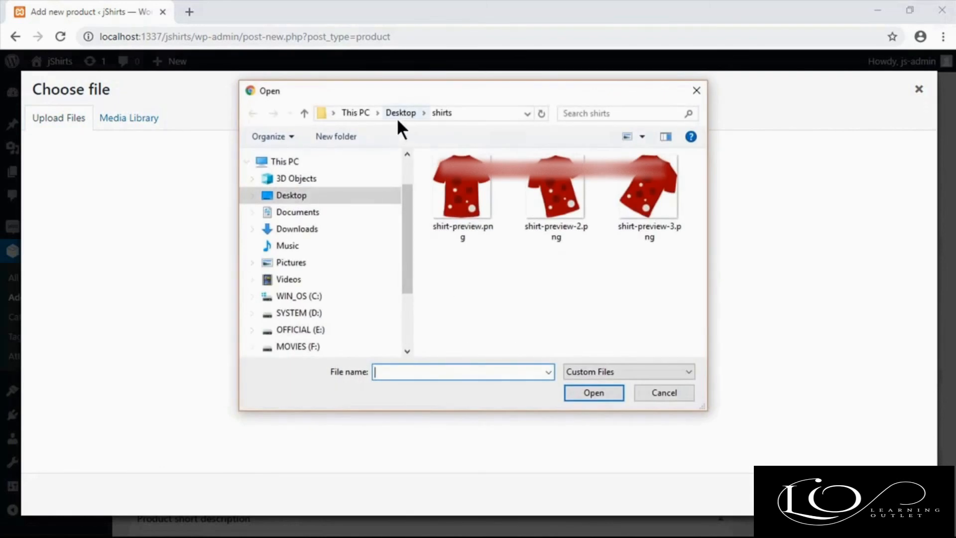
{"action": "left_click", "coordinate": [398, 118]}
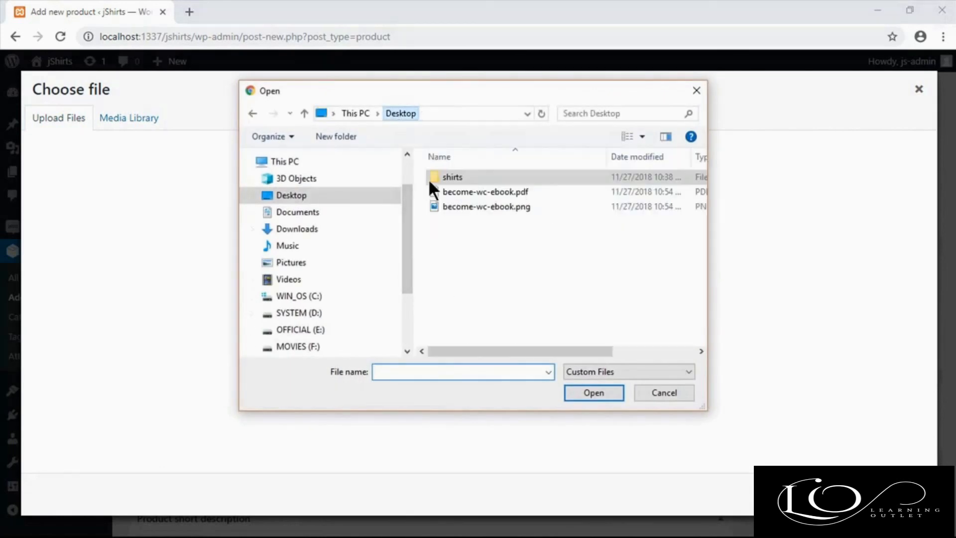
{"action": "left_click", "coordinate": [488, 192]}
{"action": "left_click", "coordinate": [588, 392]}
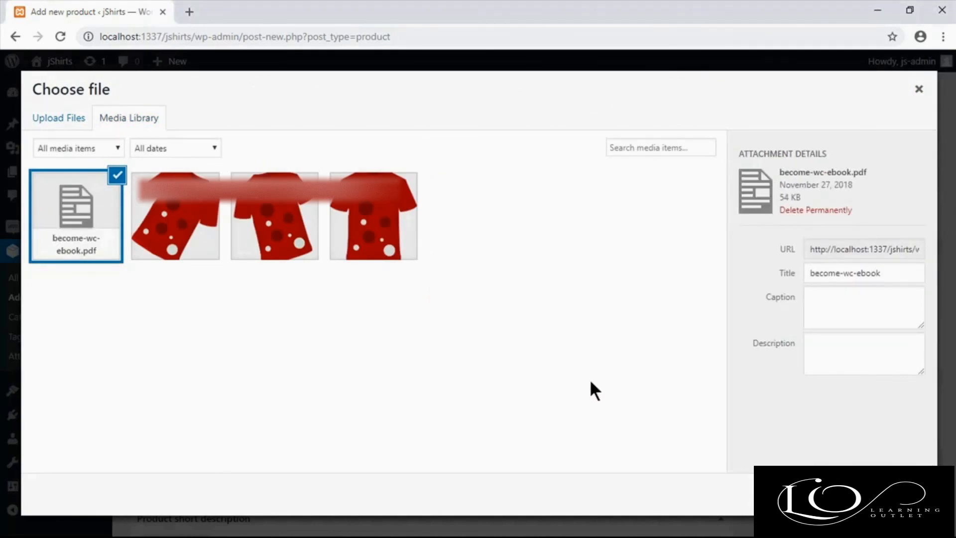
{"action": "left_click", "coordinate": [890, 493]}
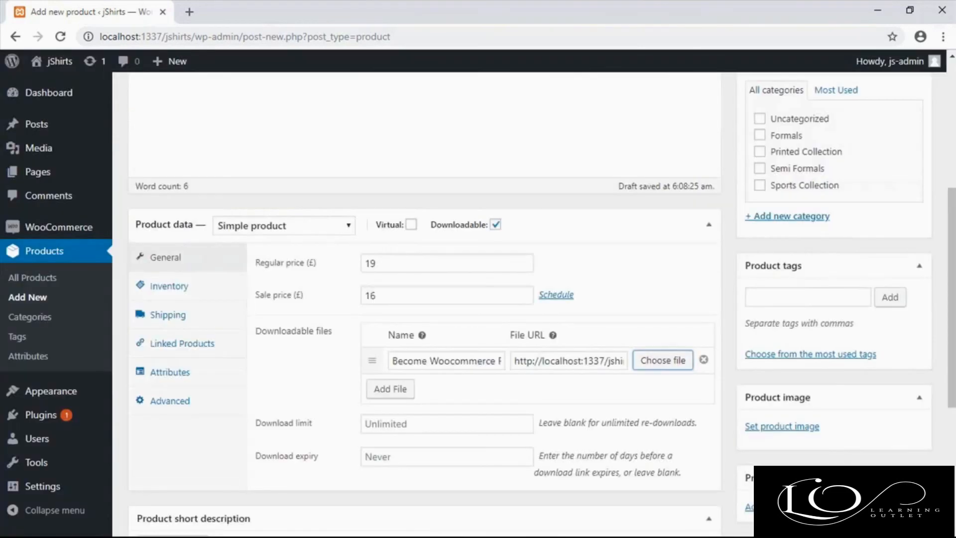
Step: Upload become-wc-ebook.png from the Desktop and set it as the product image
{"action": "left_click", "coordinate": [776, 426]}
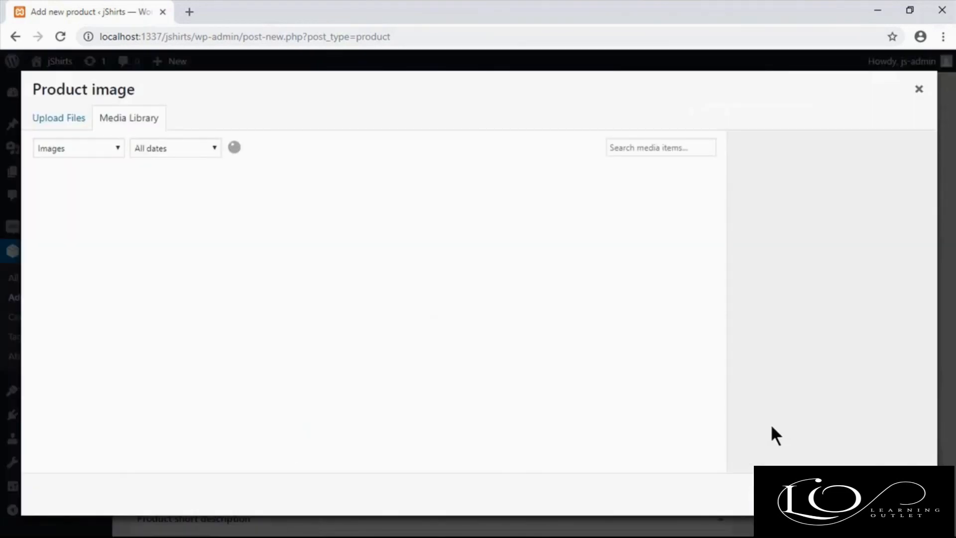
{"action": "left_click", "coordinate": [84, 125]}
{"action": "left_click", "coordinate": [456, 308]}
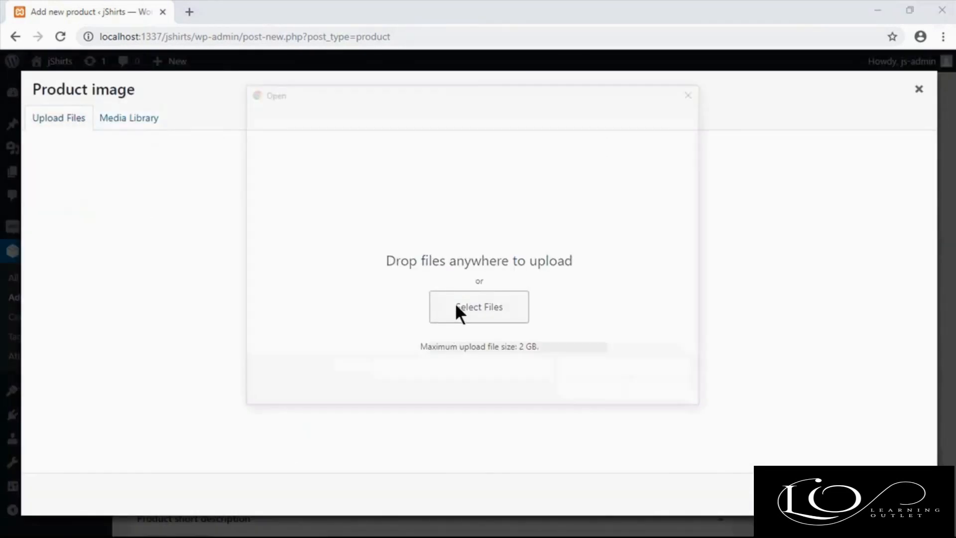
{"action": "double_click", "coordinate": [493, 206]}
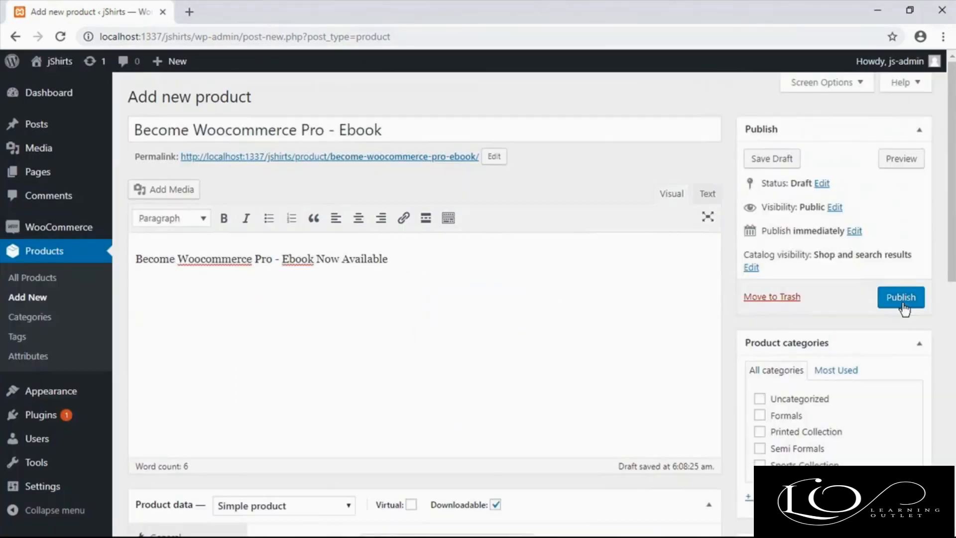
Step: Publish the ebook product and open the list of all products
{"action": "left_click", "coordinate": [900, 299]}
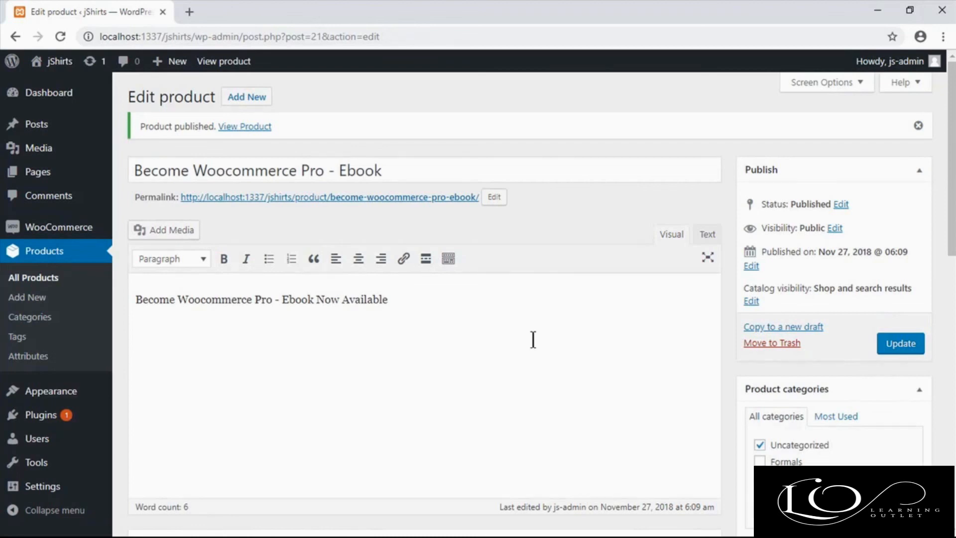
{"action": "left_click", "coordinate": [72, 280]}
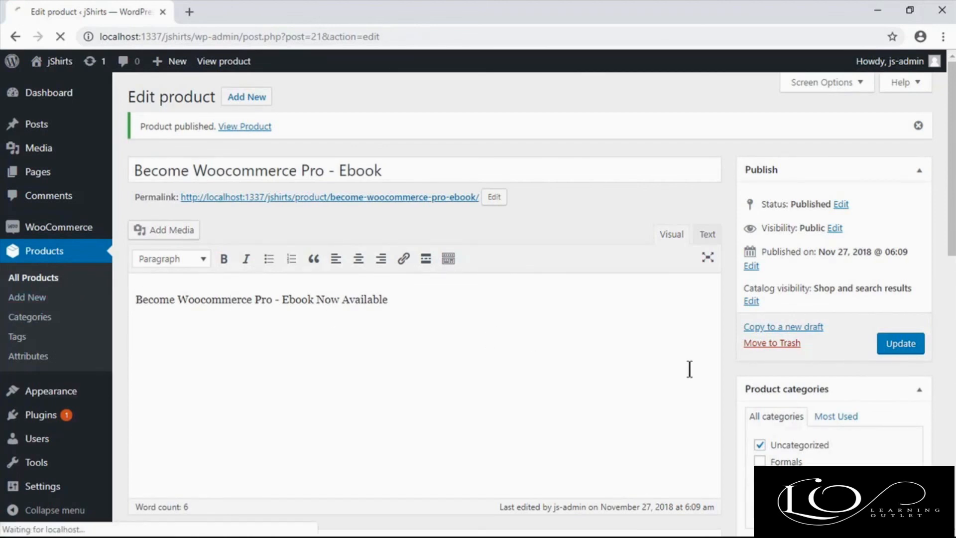